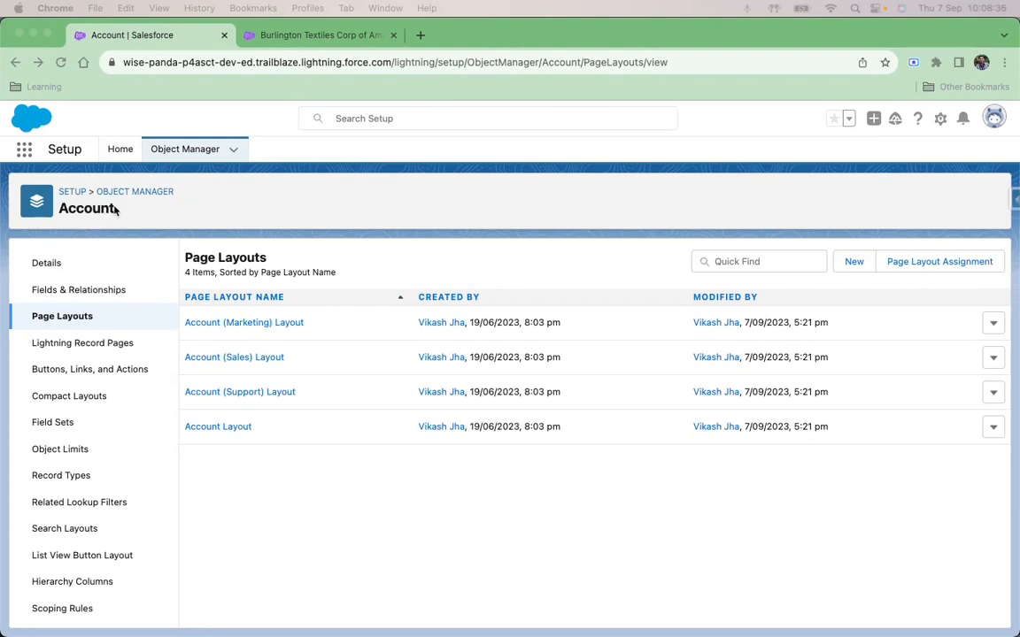
Step: Create a feed-based Account page layout named Demo Account, cloned from the existing Account Layout
click(64, 317)
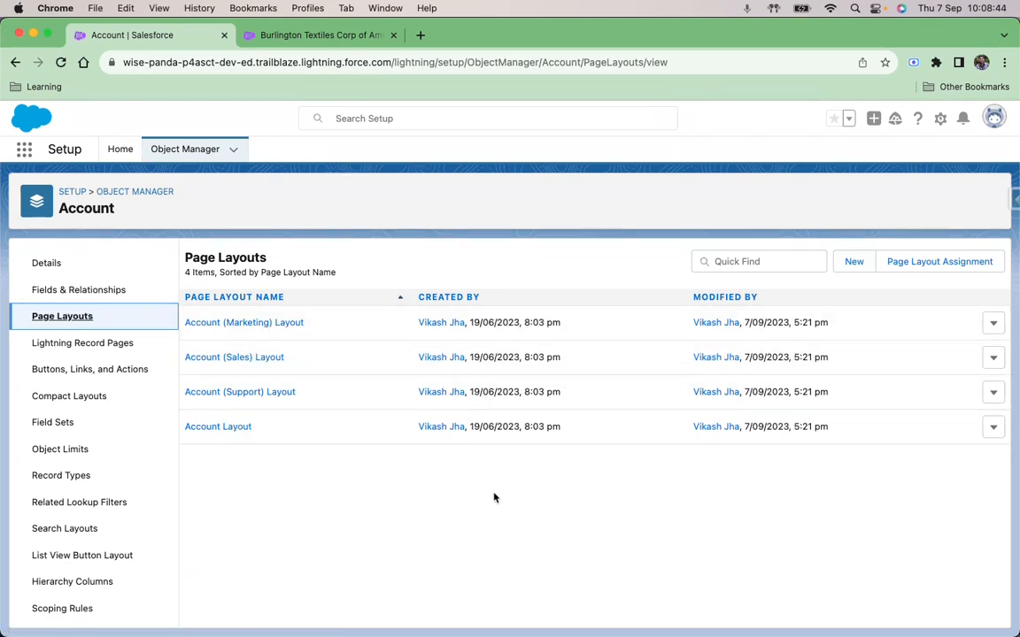
click(854, 261)
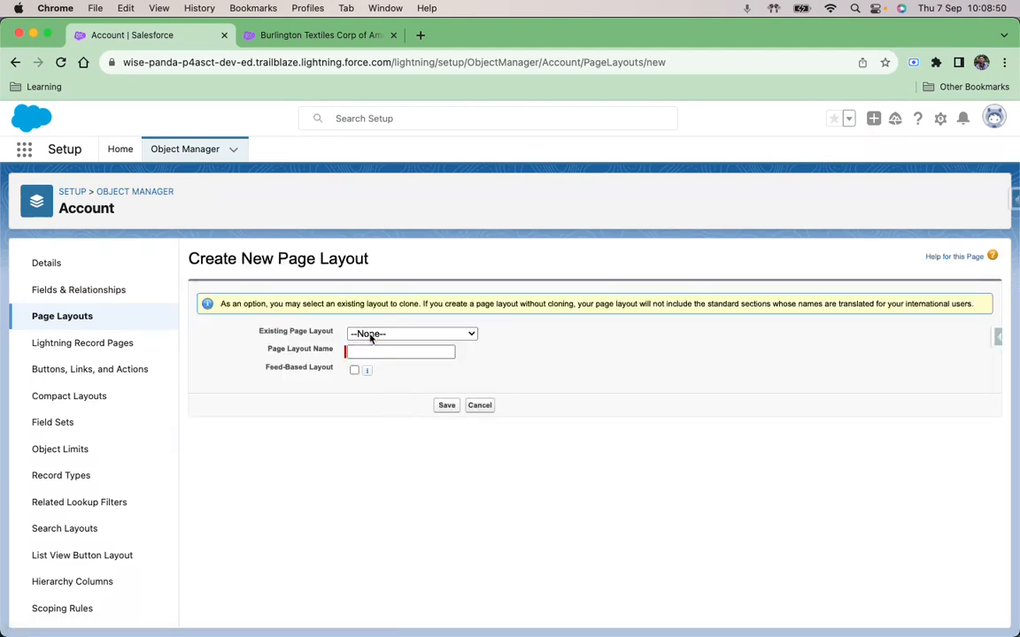
click(370, 334)
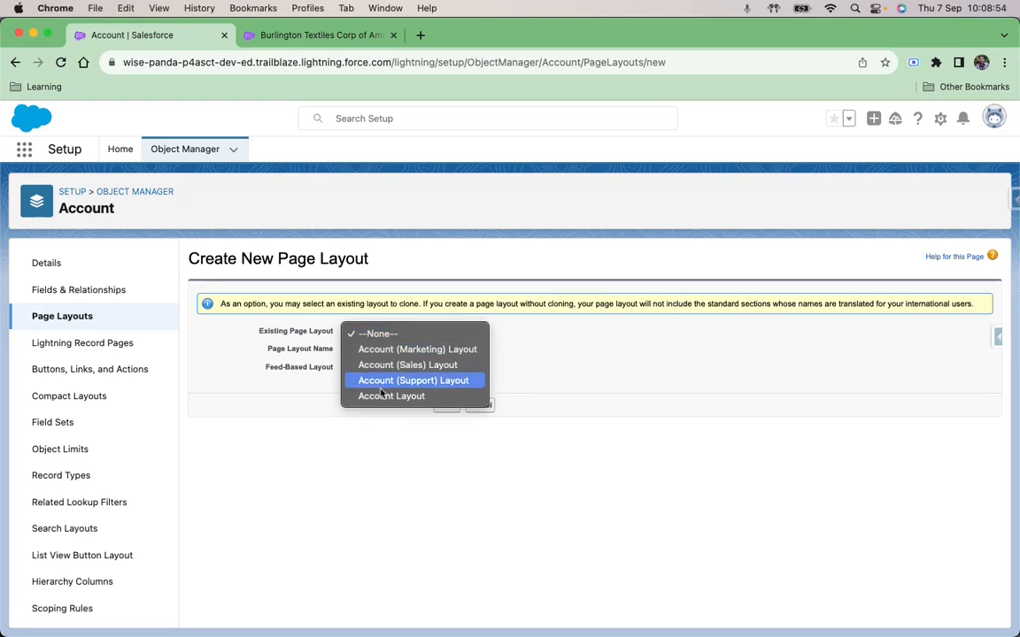
click(391, 395)
click(366, 353)
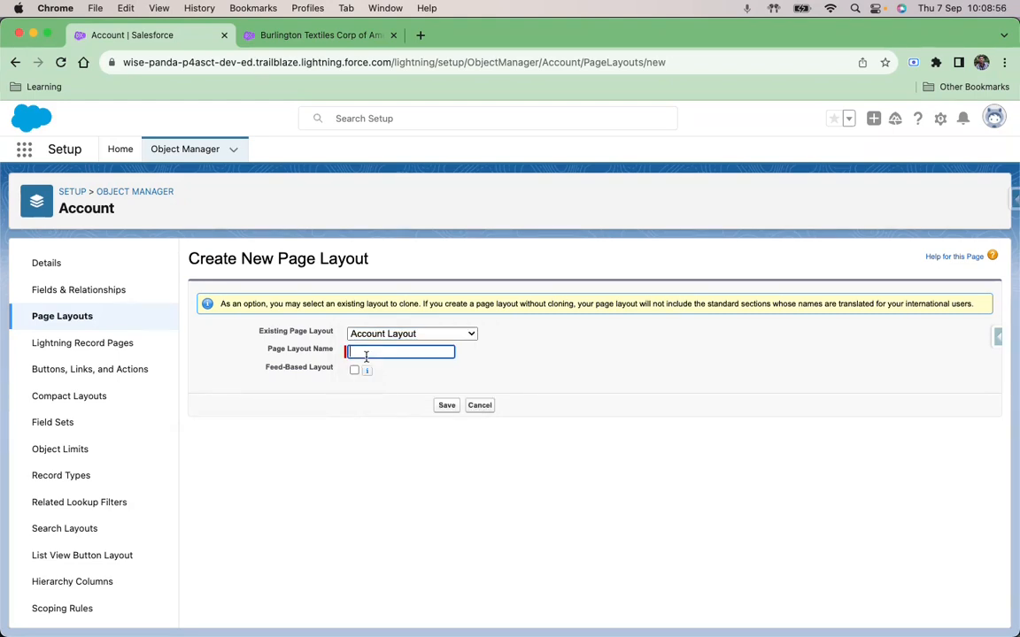
text(Demo Account)
click(330, 421)
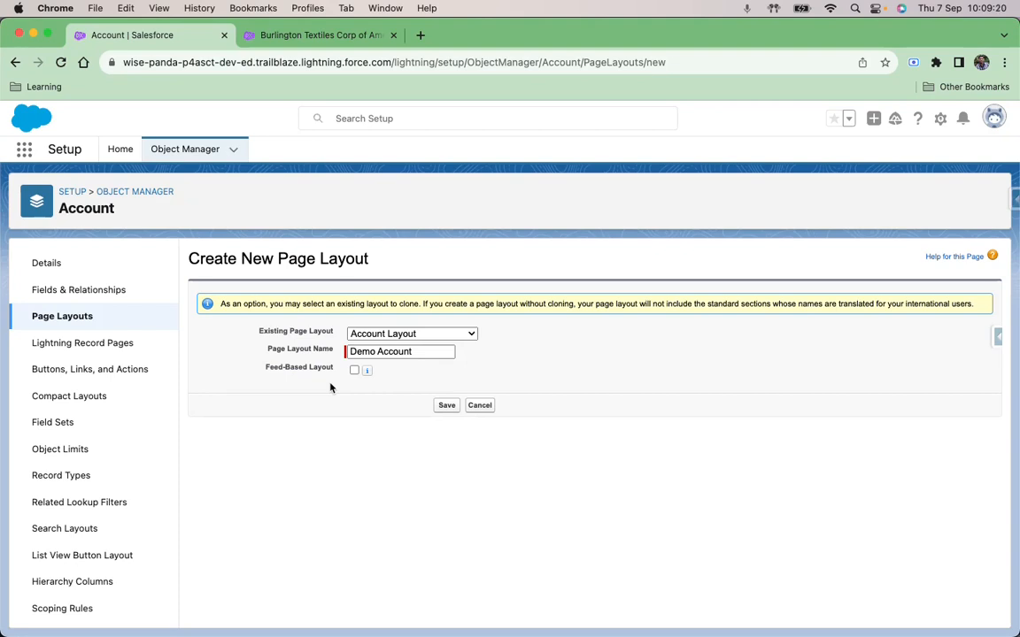
click(354, 370)
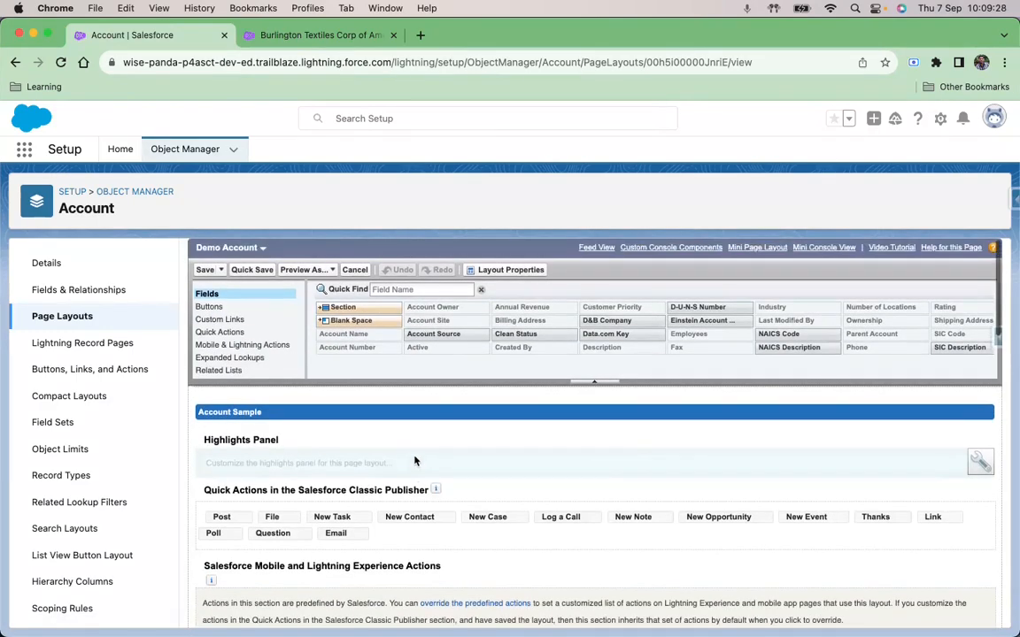
Step: Review the sections and fields of the new Demo Account layout and save it without closing the editor
scroll(414, 460, down, 5)
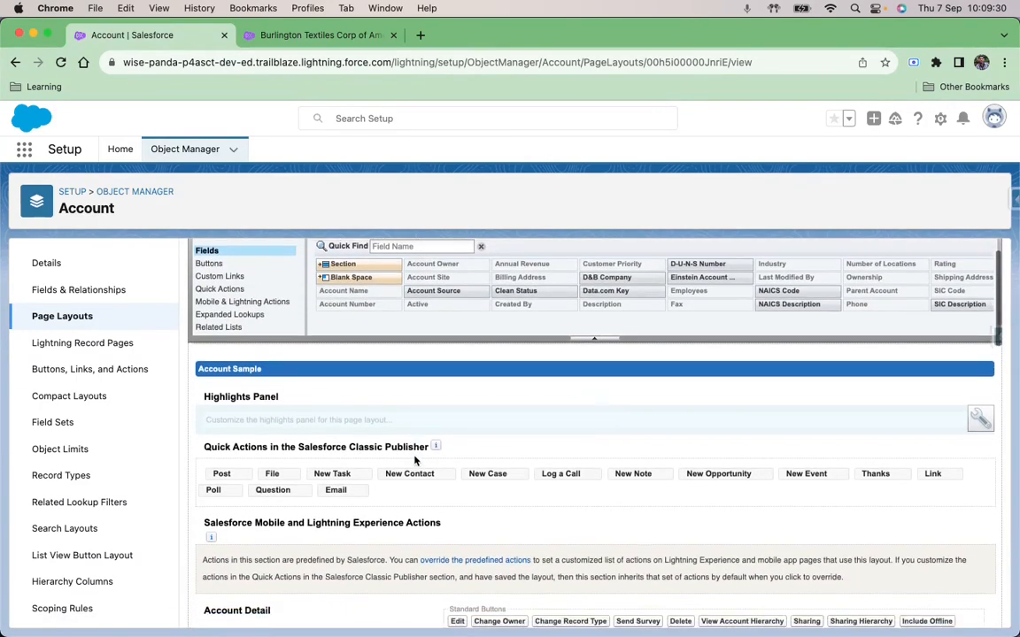
scroll(415, 460, down, 15)
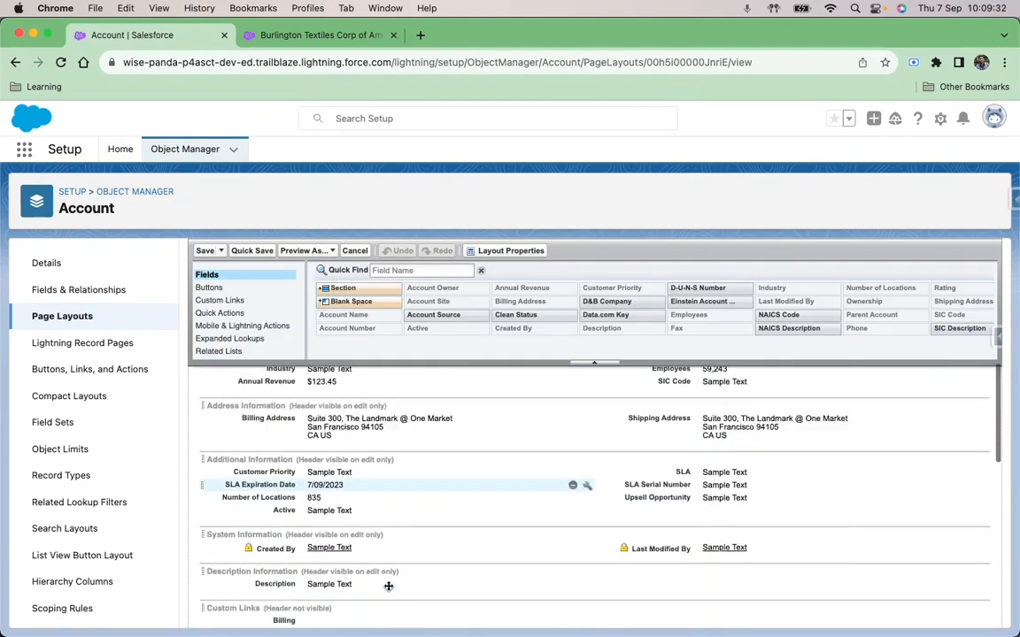
scroll(388, 586, up, 20)
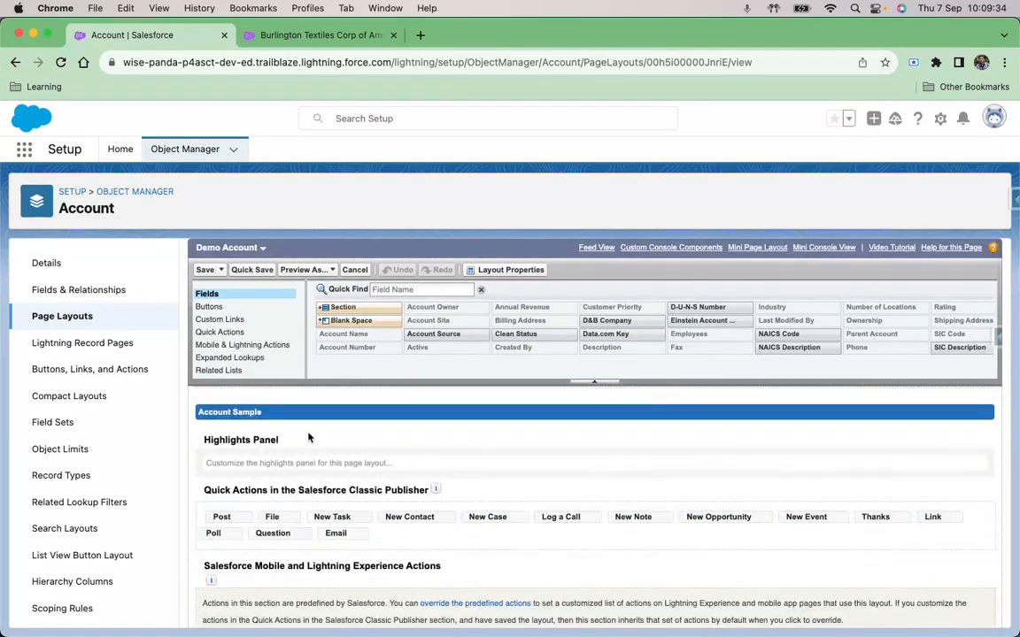
click(252, 270)
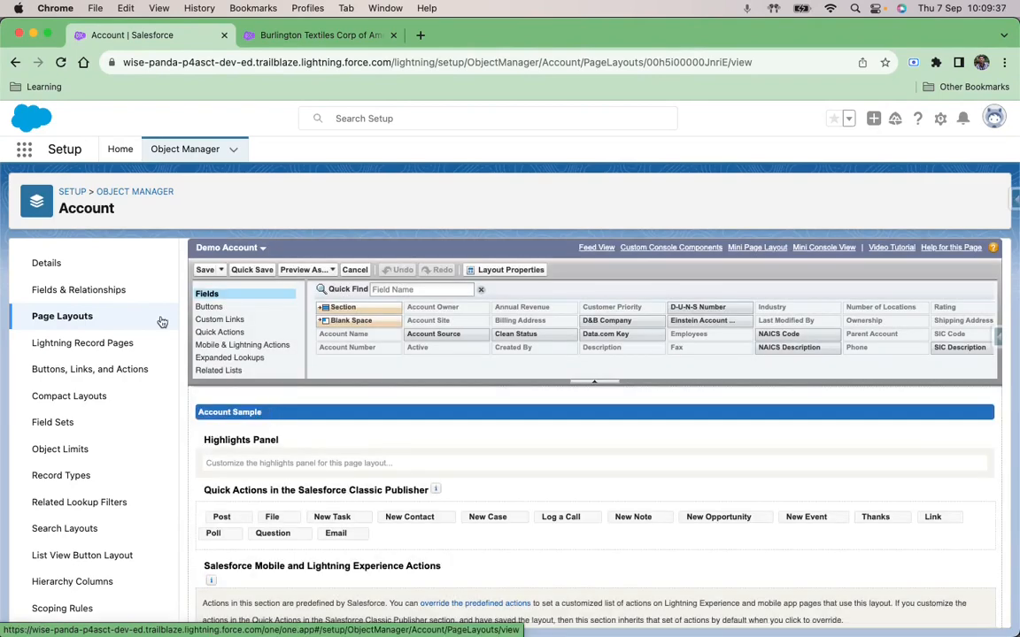
Step: Return to the Account page layout list and open the page layout assignments for editing
click(71, 317)
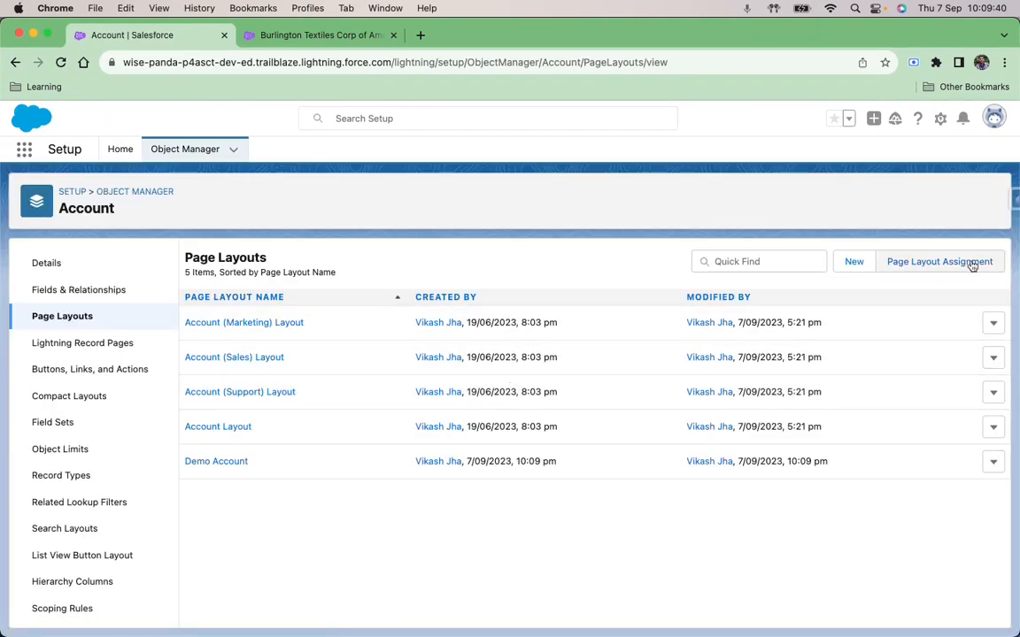
click(957, 268)
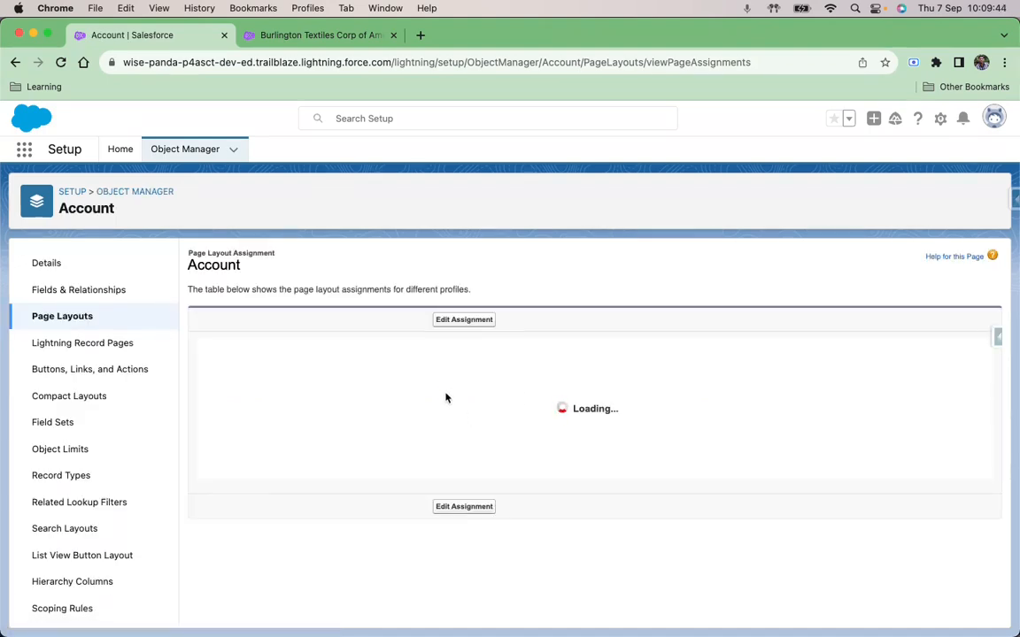
click(464, 321)
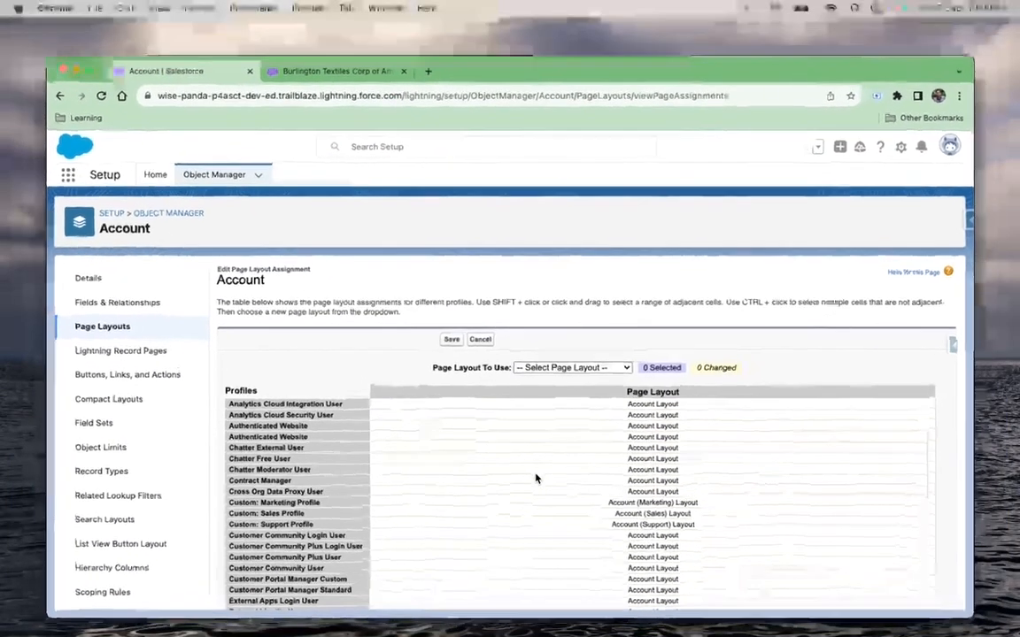
Step: Assign the Demo Account page layout to the System Administrator profile and save the assignment
scroll(537, 478, down, 3)
scroll(537, 479, down, 5)
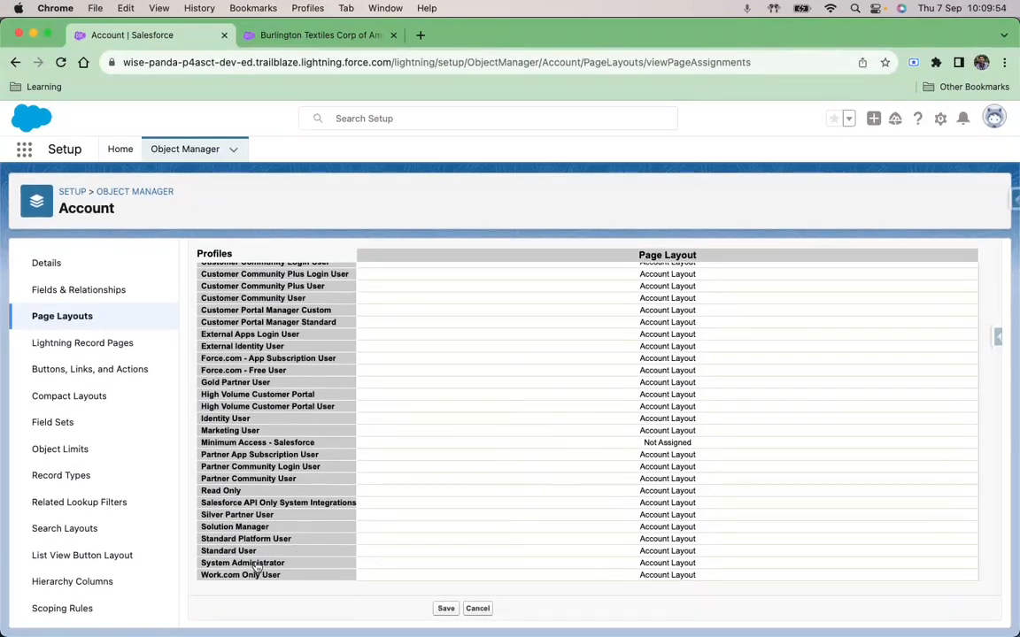
click(268, 563)
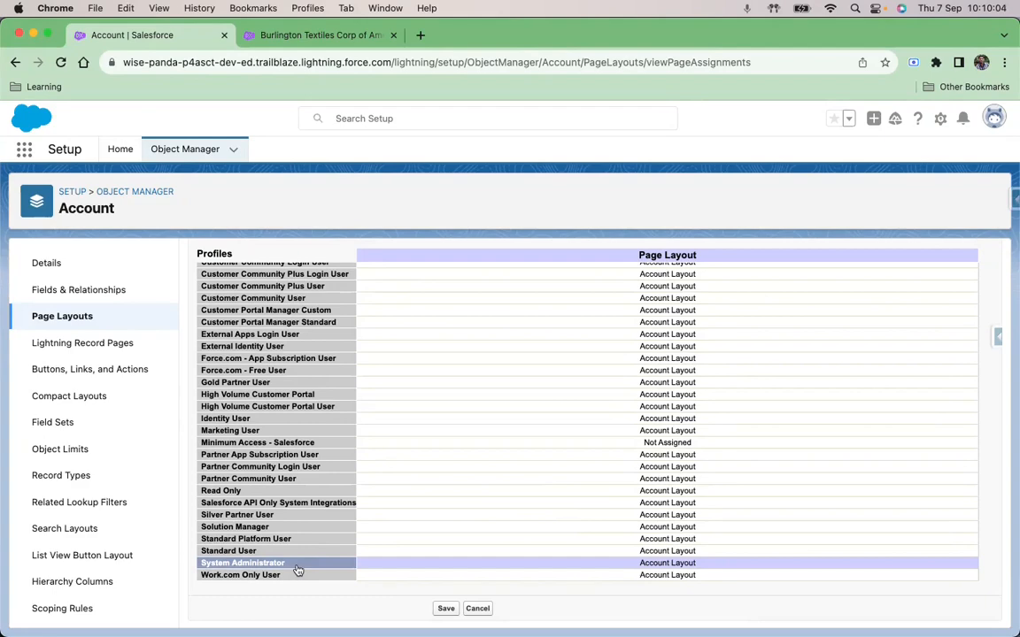
scroll(420, 469, up, 5)
scroll(419, 469, down, 5)
scroll(565, 475, up, 5)
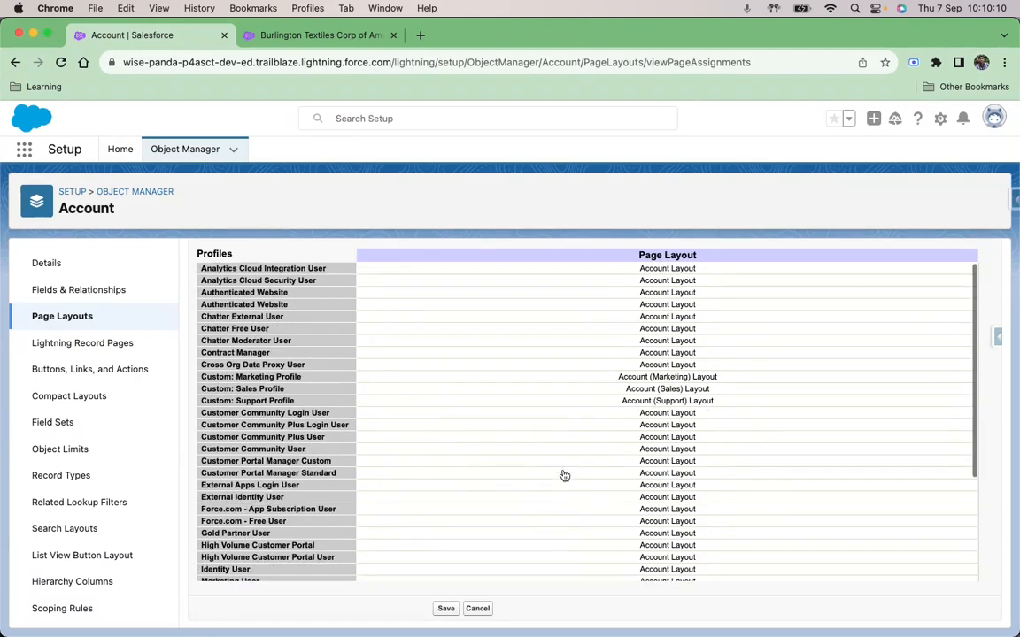
scroll(564, 475, up, 3)
click(572, 361)
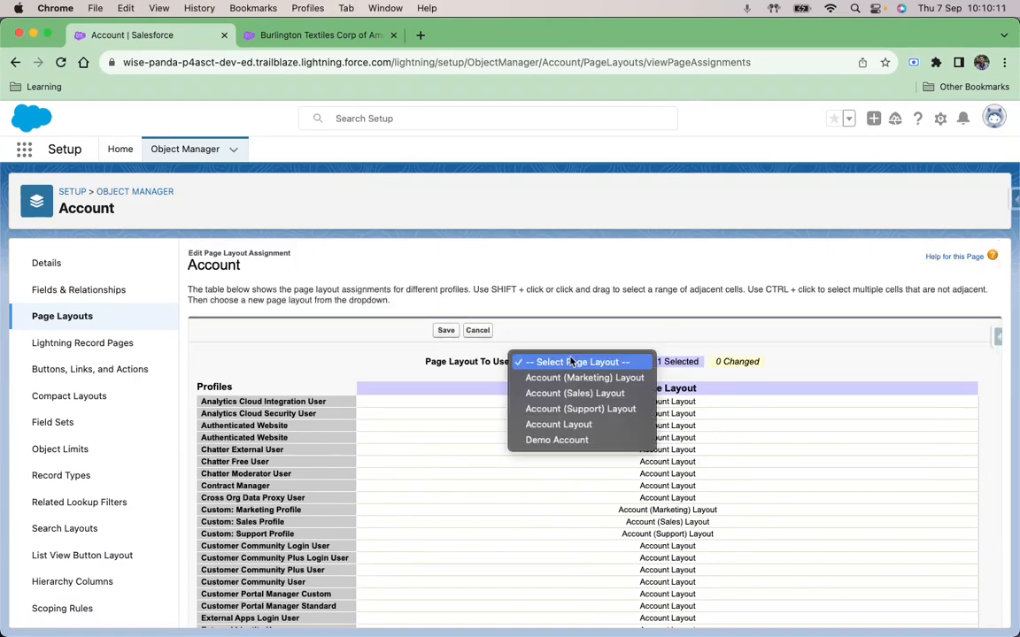
click(571, 440)
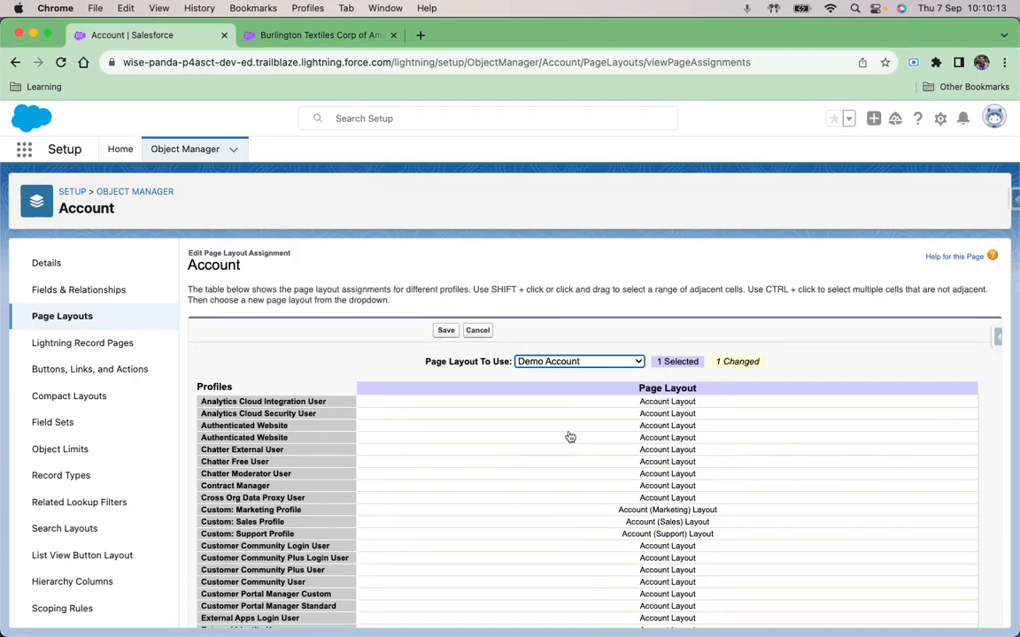
click(446, 331)
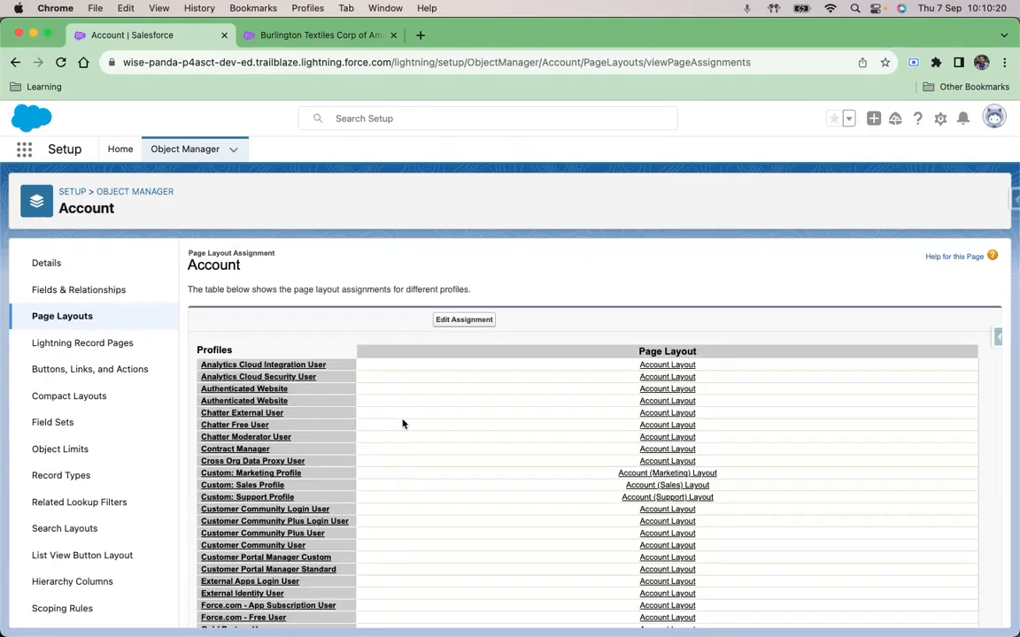
Step: Check the System Administrator assignment and open its Demo Account layout in a new browser tab at the Account Information section
scroll(433, 483, down, 5)
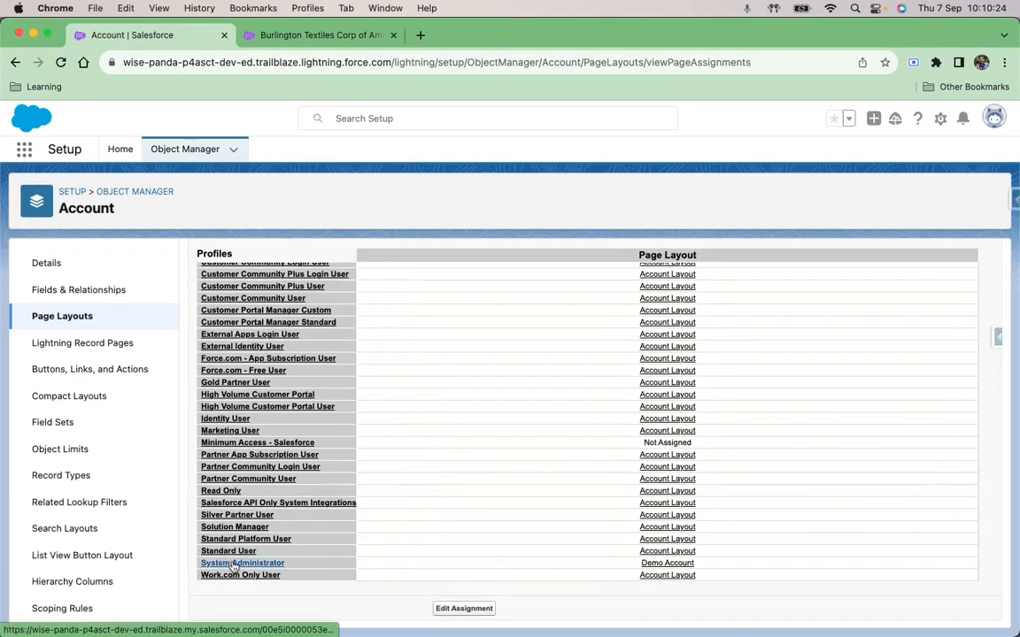
super+click(656, 568)
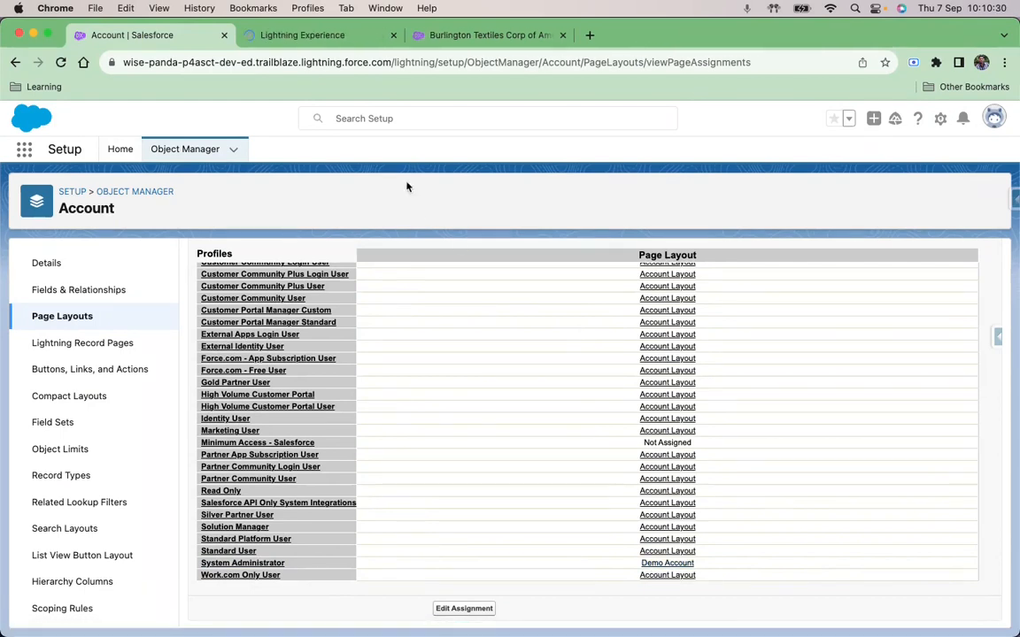
click(306, 35)
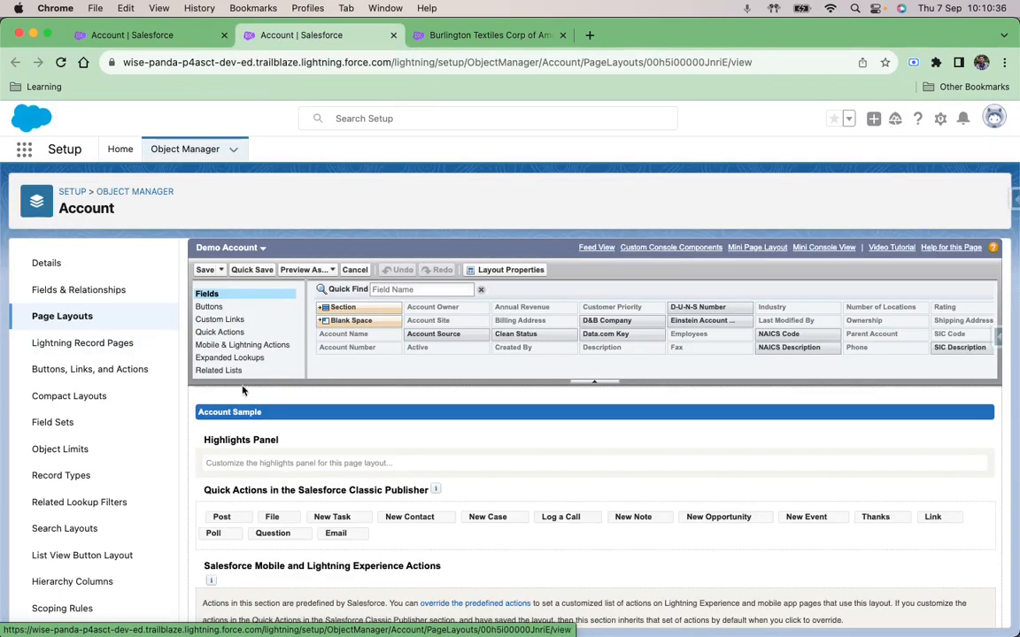
scroll(379, 494, down, 3)
scroll(379, 494, down, 5)
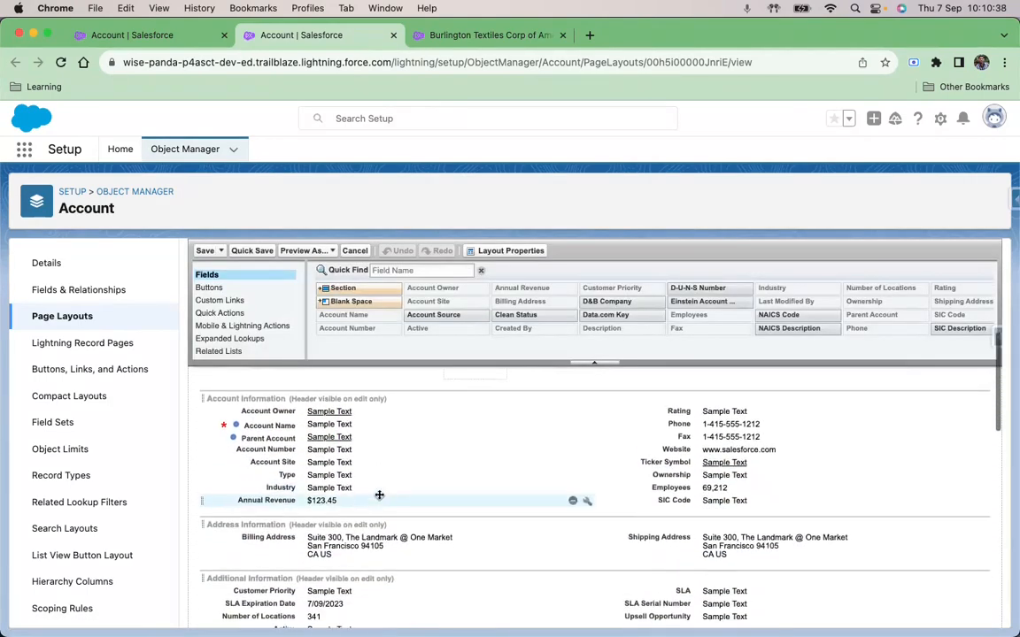
Step: Reload the Burlington Textiles Corp of America account record and examine its detail fields, including Annual Revenue
click(461, 35)
click(59, 62)
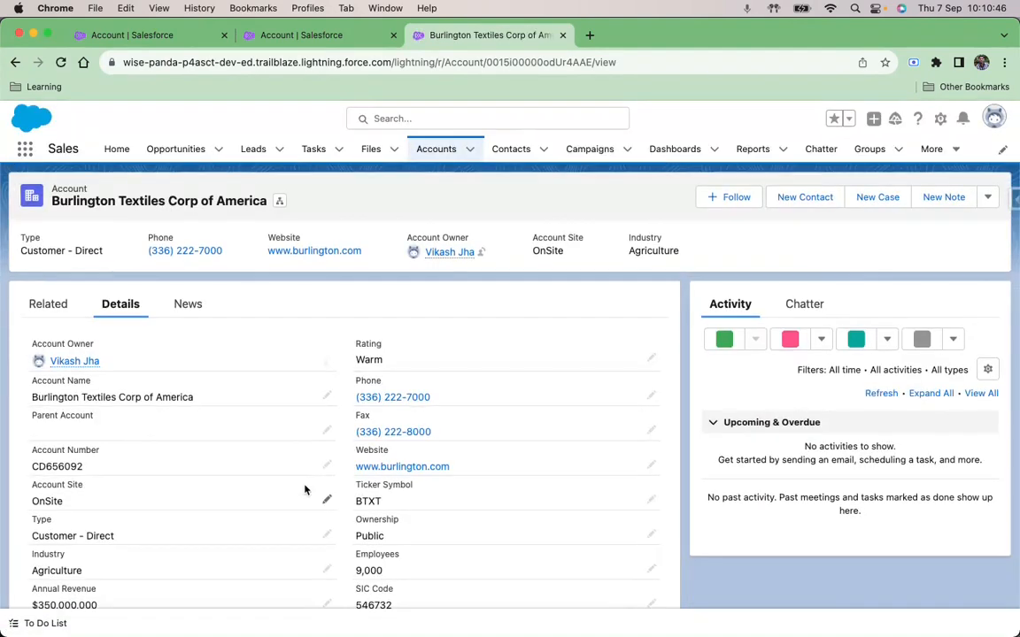
scroll(304, 489, down, 1)
scroll(305, 490, down, 4)
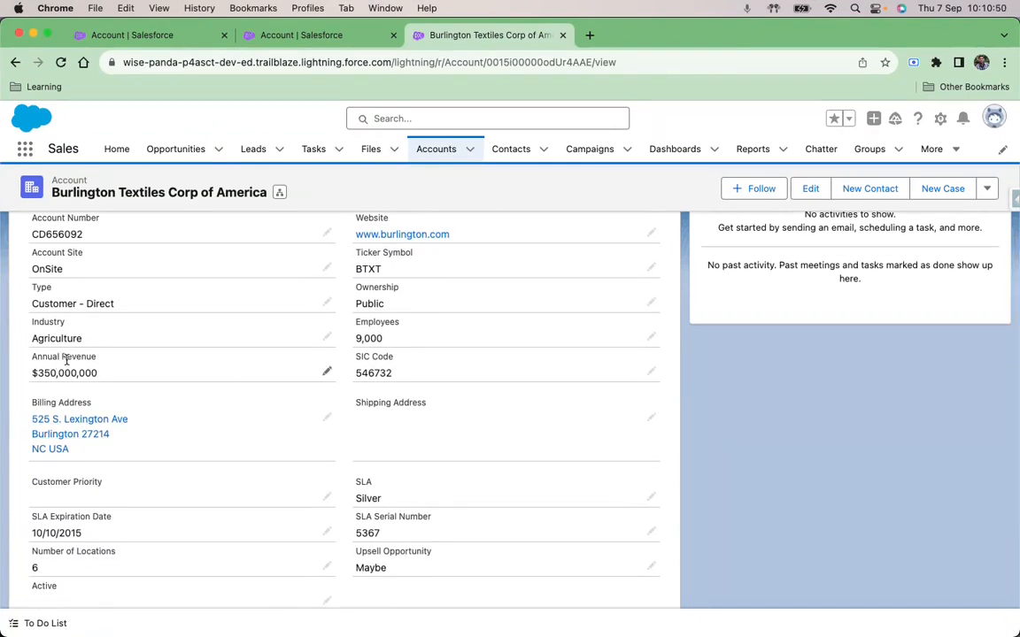
Step: Remove the Annual Revenue field from the Demo Account layout's Account Information section and save the layout
click(356, 30)
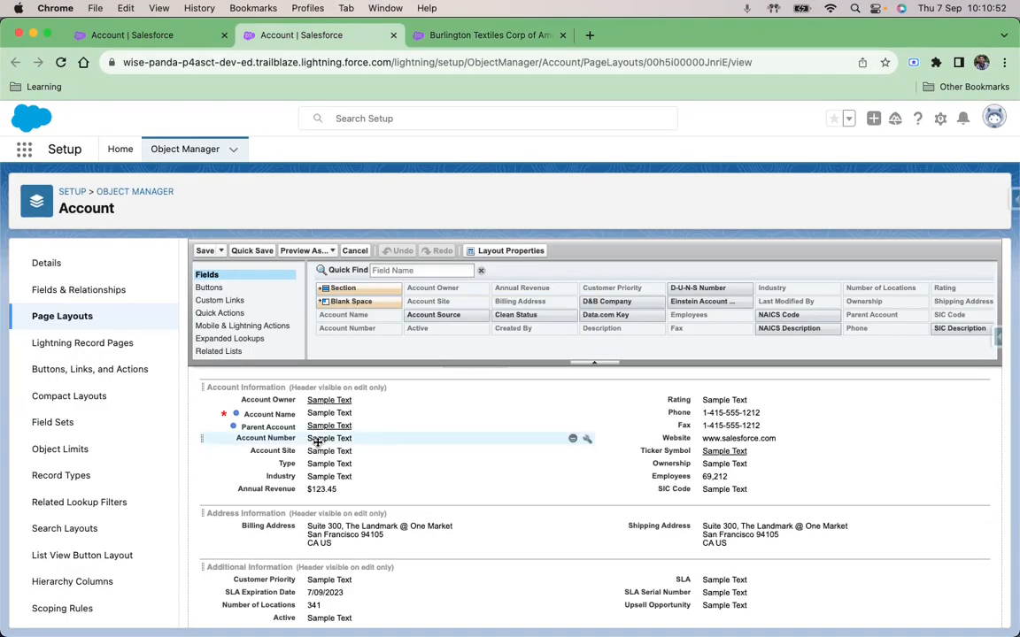
click(584, 488)
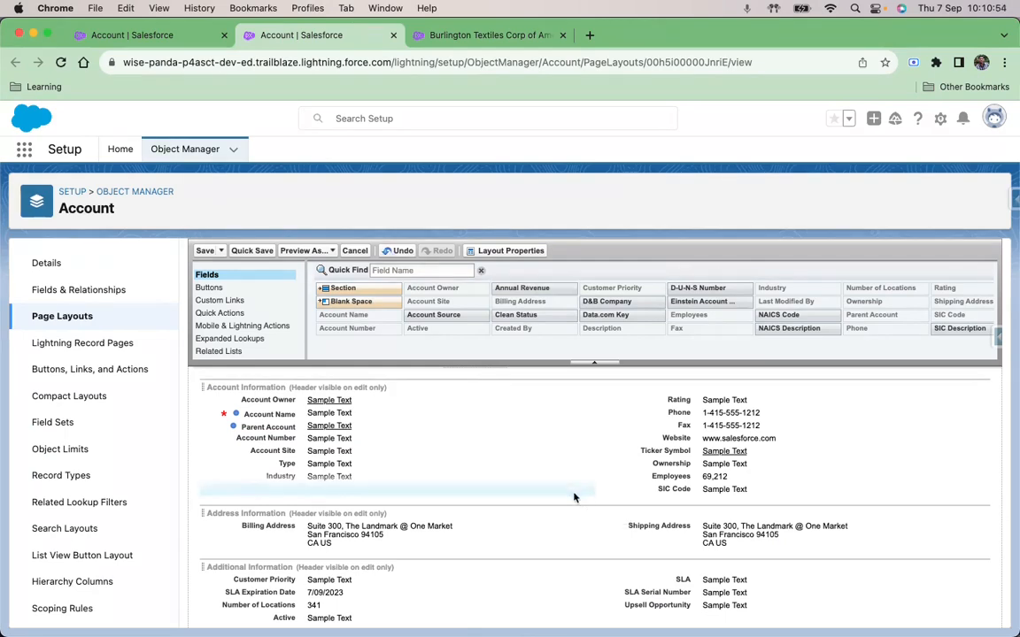
click(251, 253)
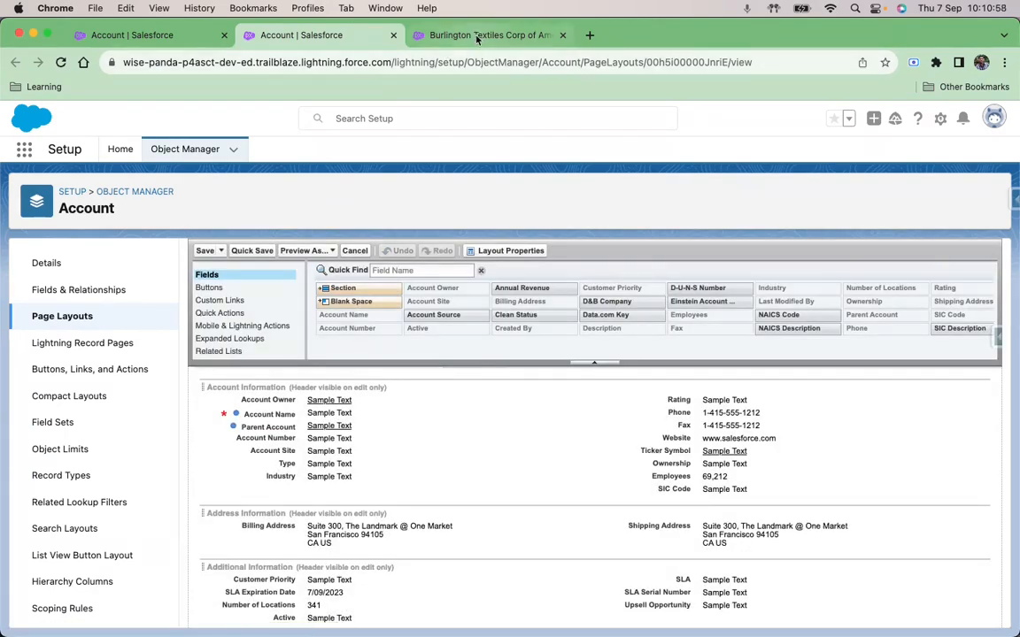
Step: Reload the Burlington Textiles Corp of America record and check its details for the Annual Revenue field
click(425, 36)
click(60, 62)
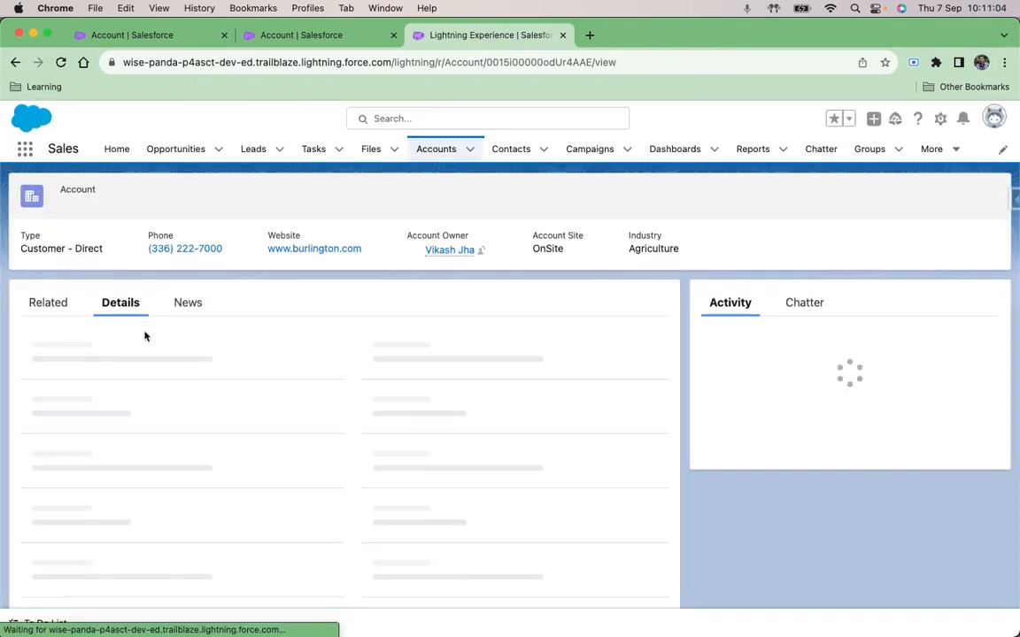
scroll(168, 403, down, 5)
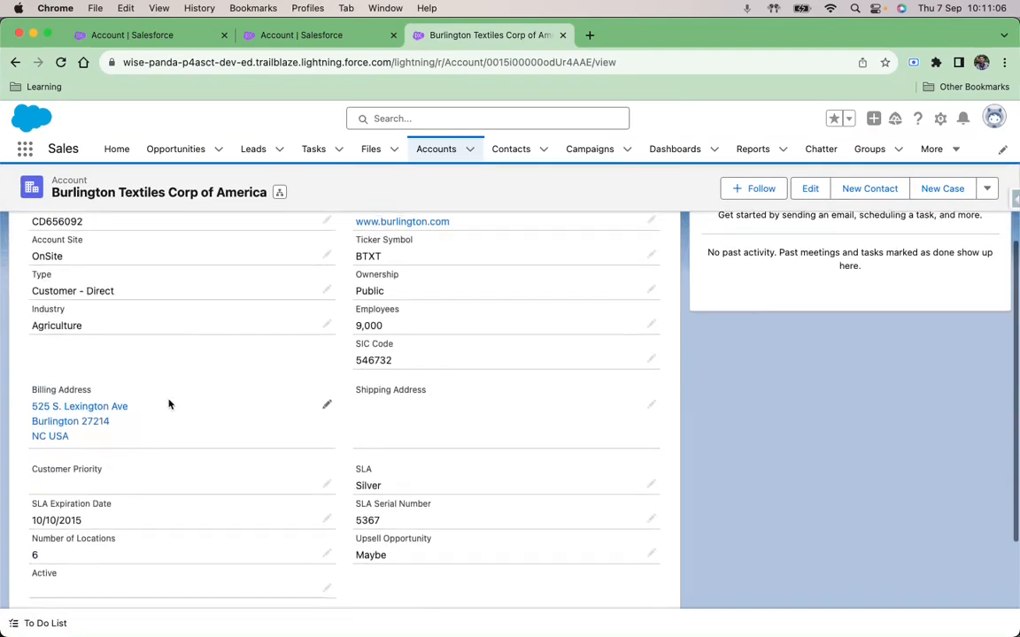
scroll(148, 464, down, 2)
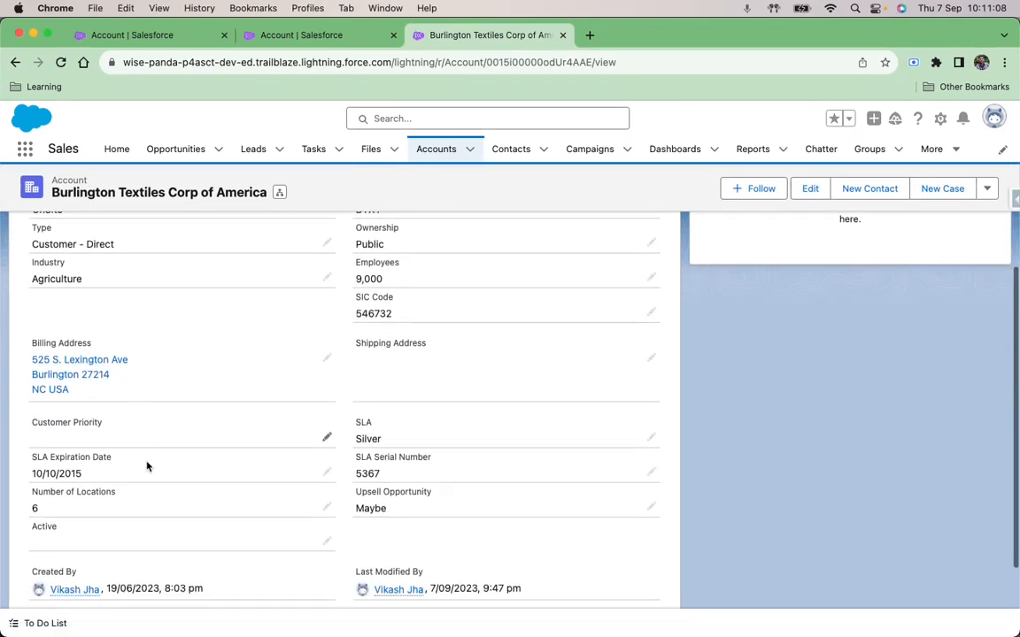
scroll(146, 277, up, 1)
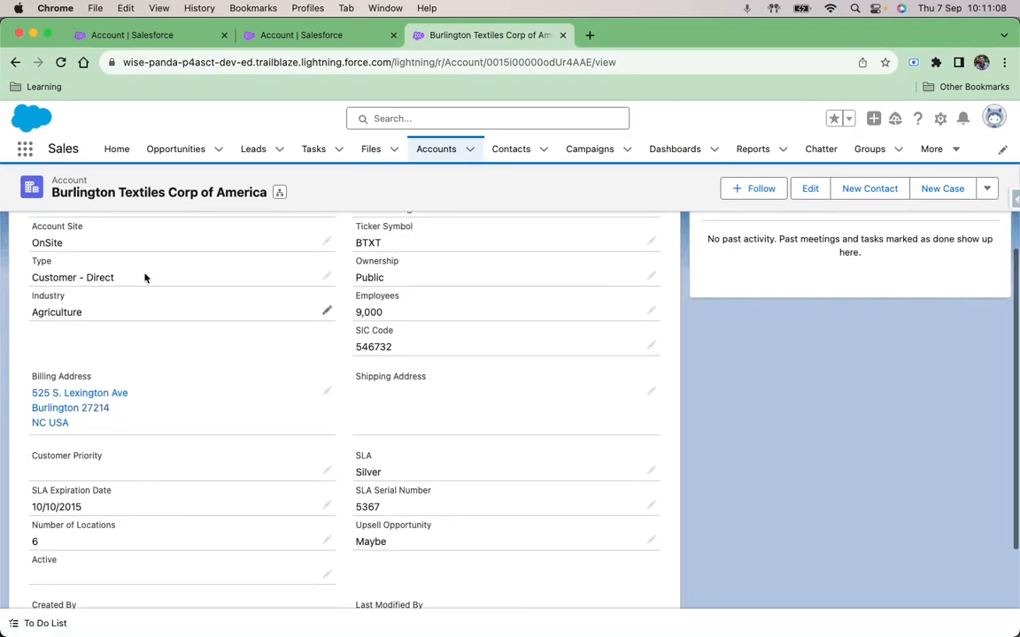
Step: Find the Annual Revenue field in the Demo Account layout editor and add it below Industry in the Account Information section
click(305, 35)
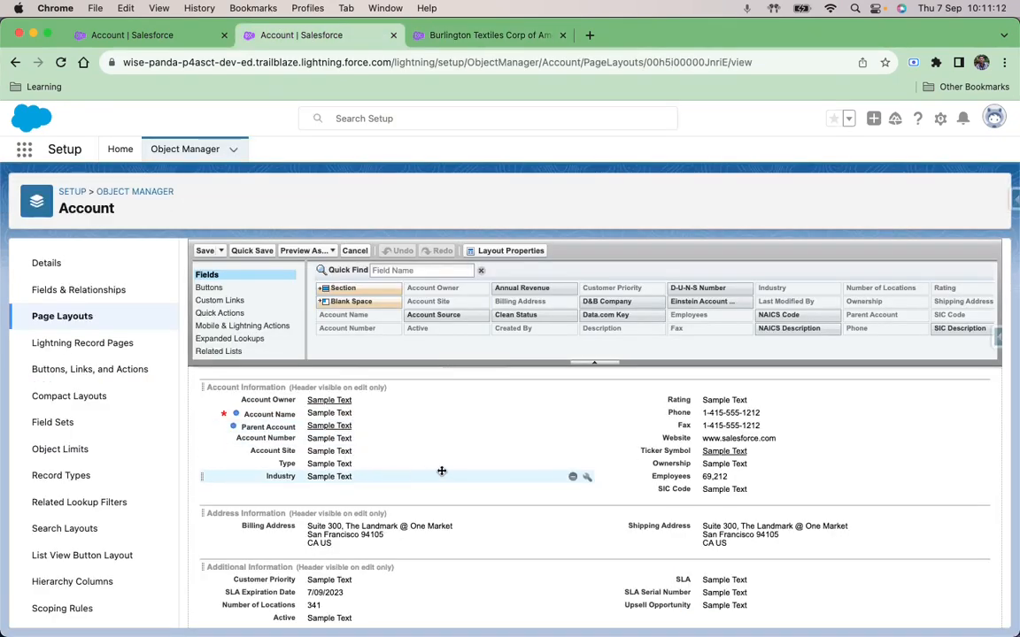
click(410, 273)
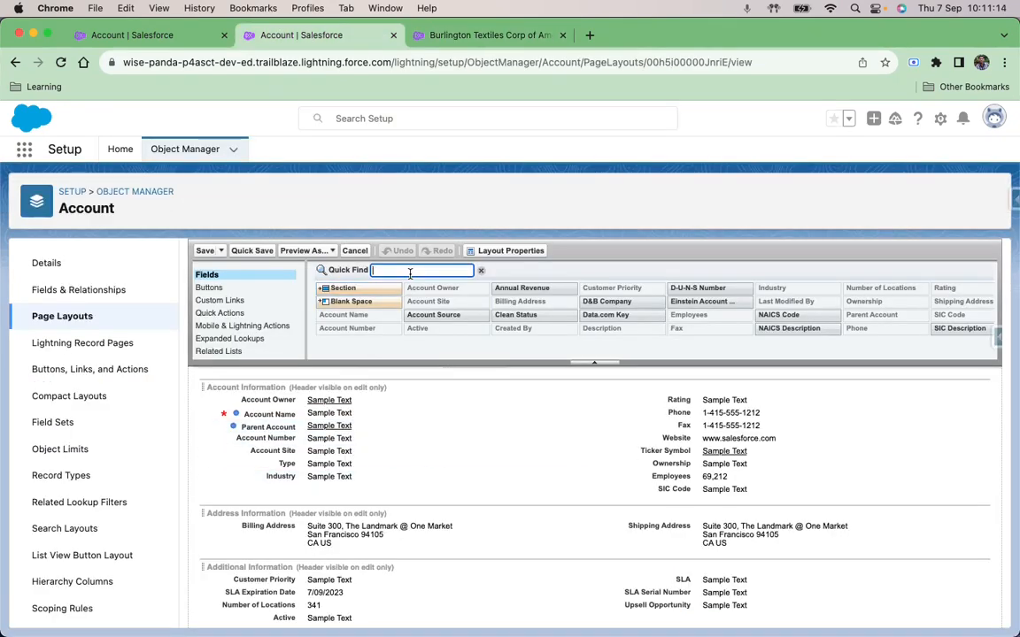
text(nr)
key(BackSpace)
key(BackSpace)
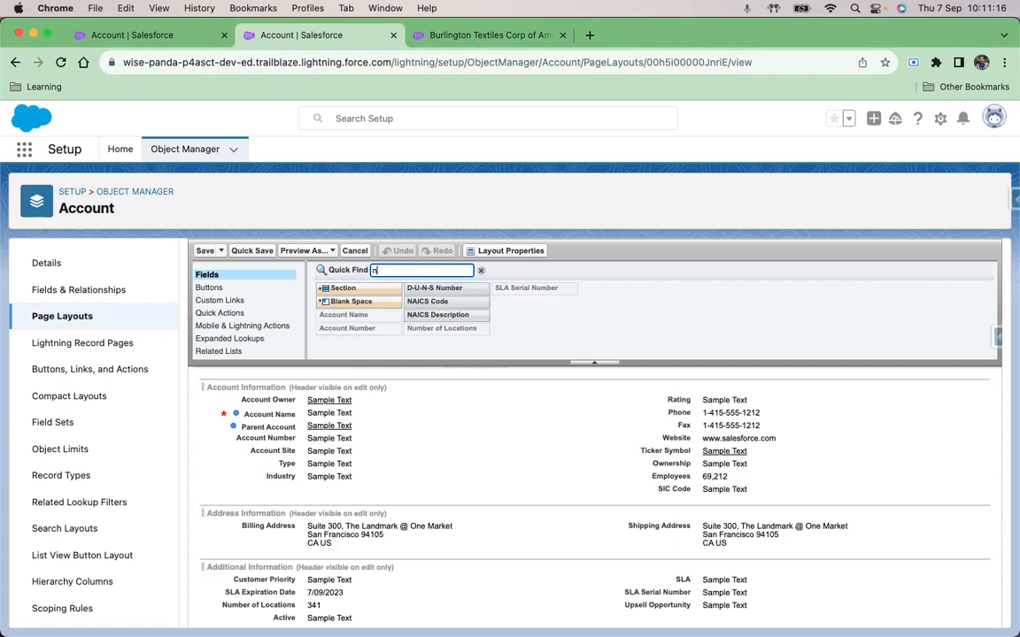
text(an)
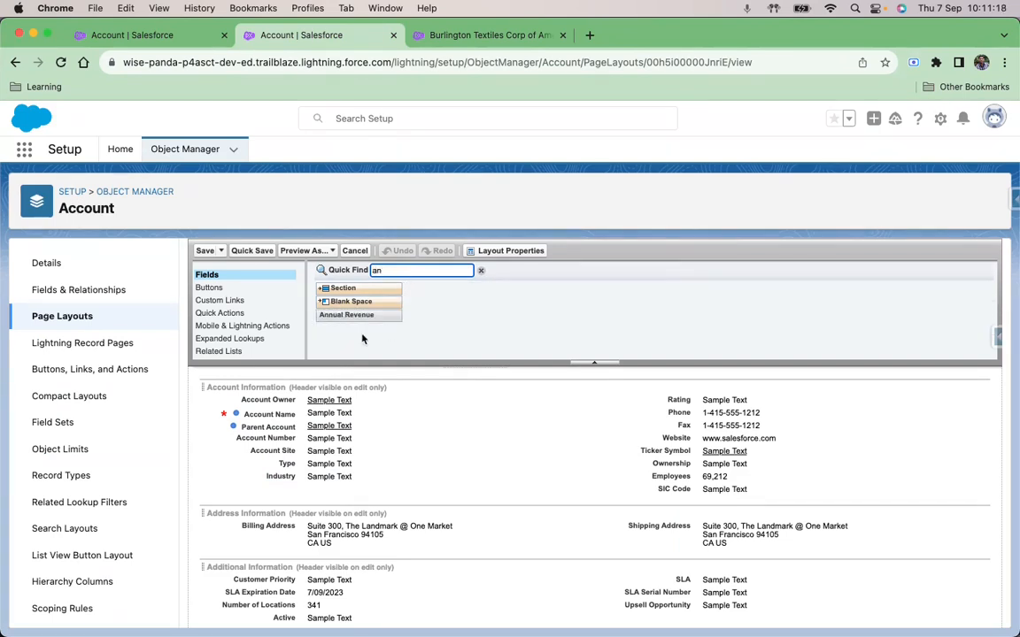
drag(355, 315, 339, 487)
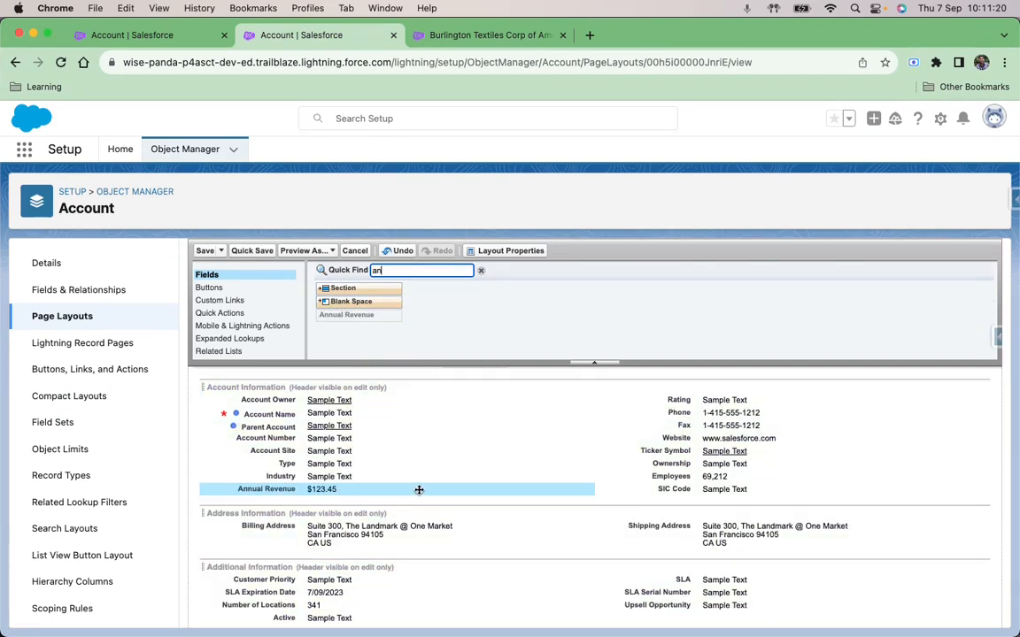
Step: Make the Annual Revenue field required on the layout and save the layout
click(584, 493)
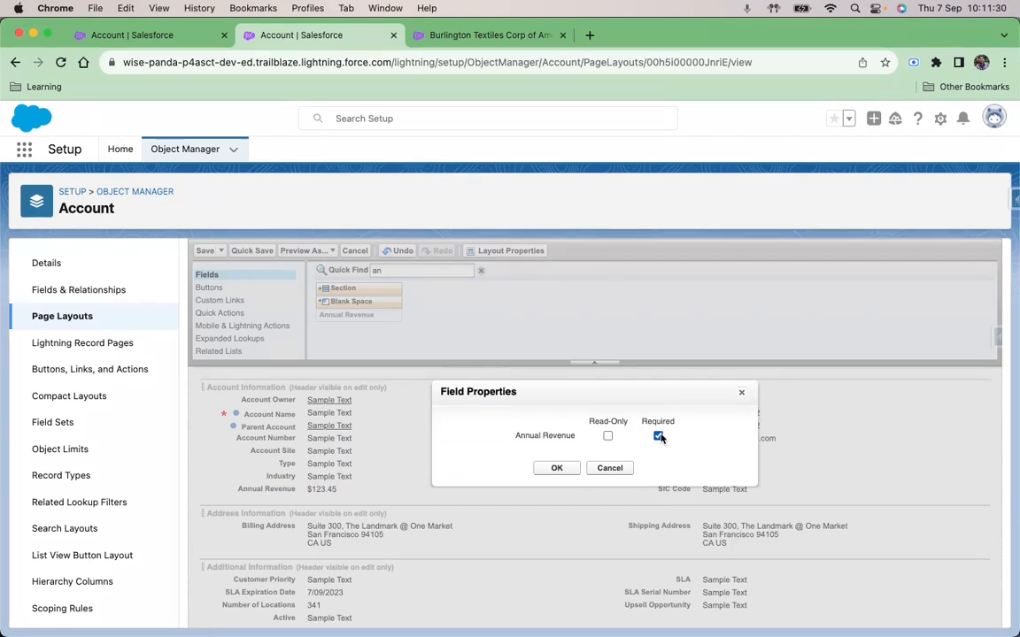
click(559, 470)
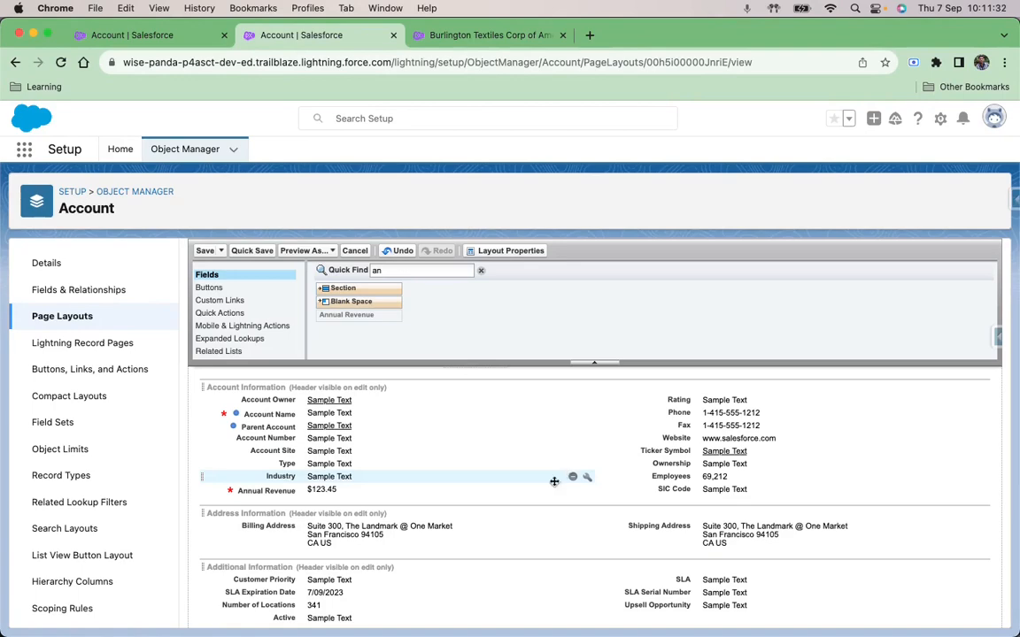
scroll(405, 310, up, 2)
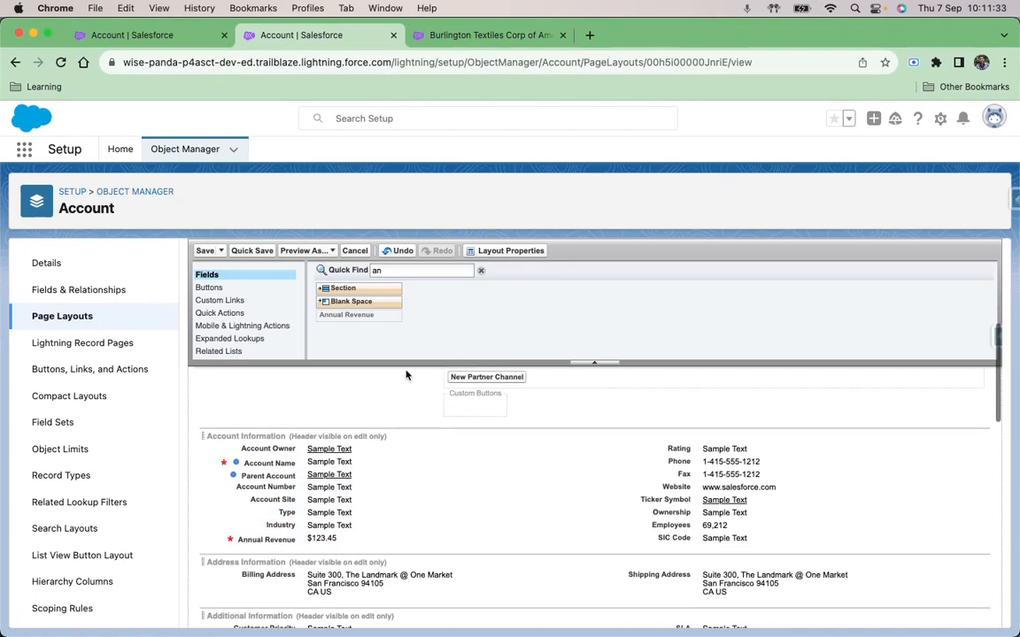
click(259, 253)
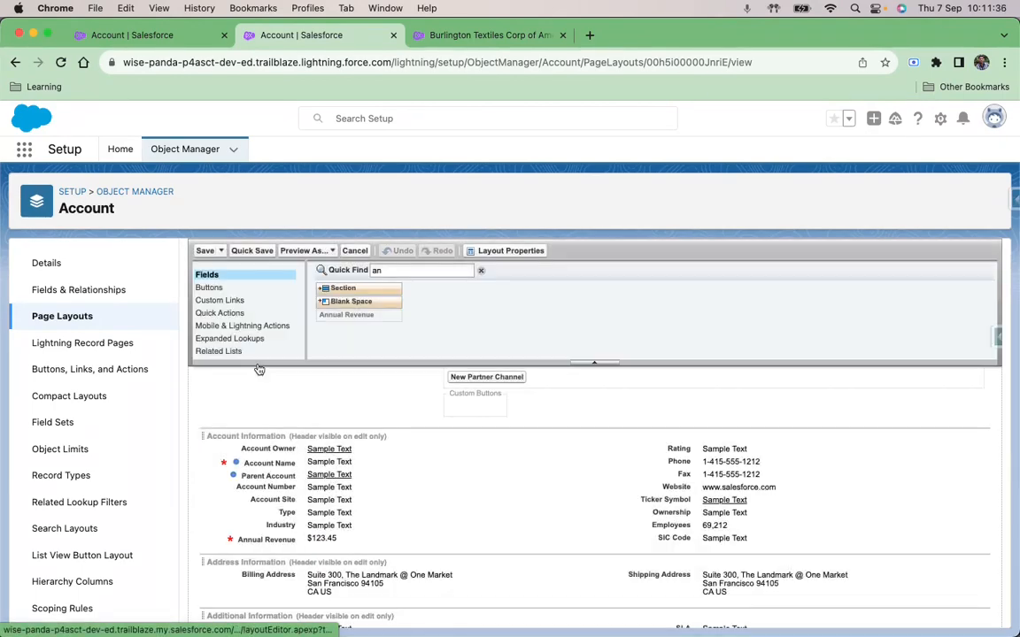
Step: Reload the Burlington Textiles Corp of America record, clear its Annual Revenue, and try to save it with the field blank
click(470, 35)
click(457, 56)
key(Return)
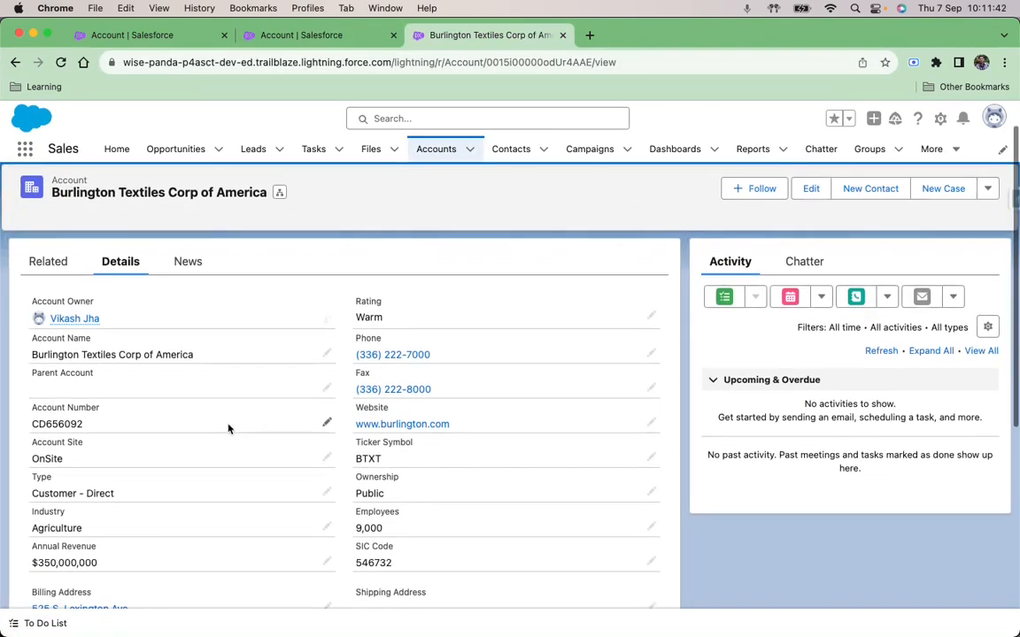
scroll(227, 429, down, 1)
click(326, 553)
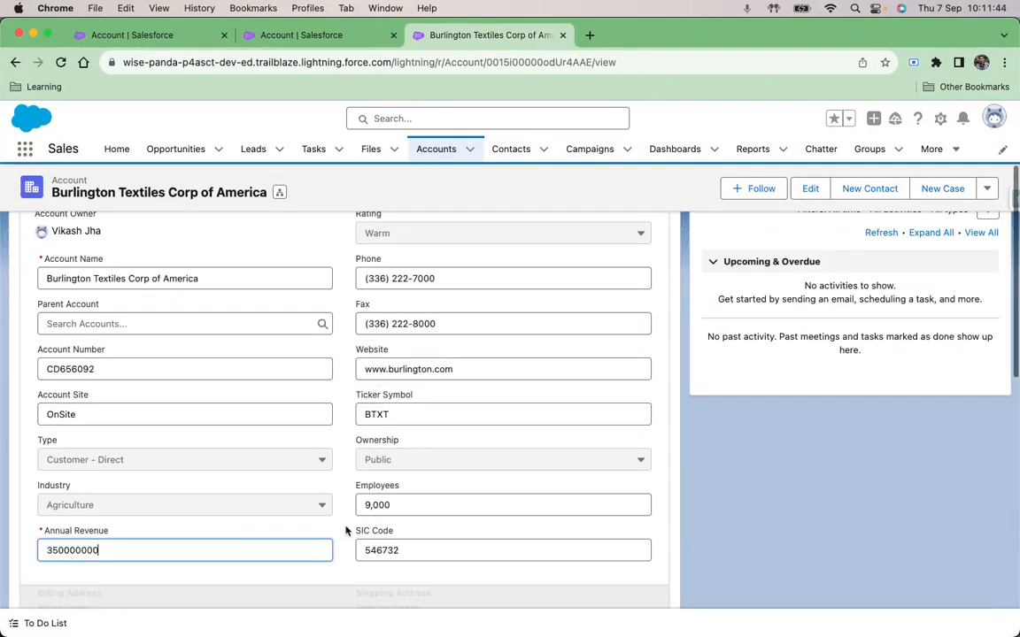
double_click(66, 550)
key(BackSpace)
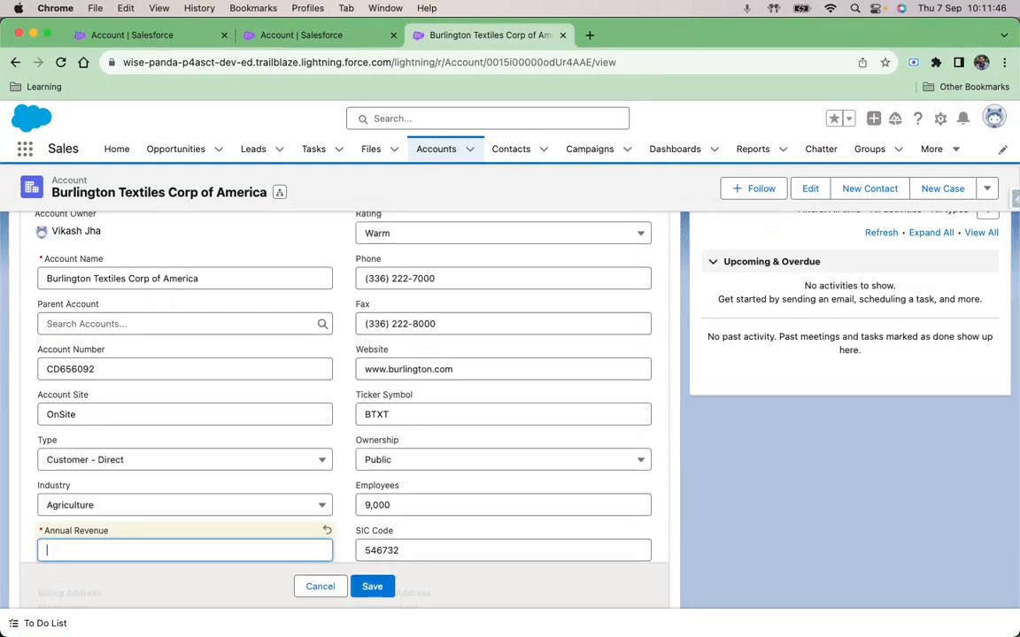
click(373, 586)
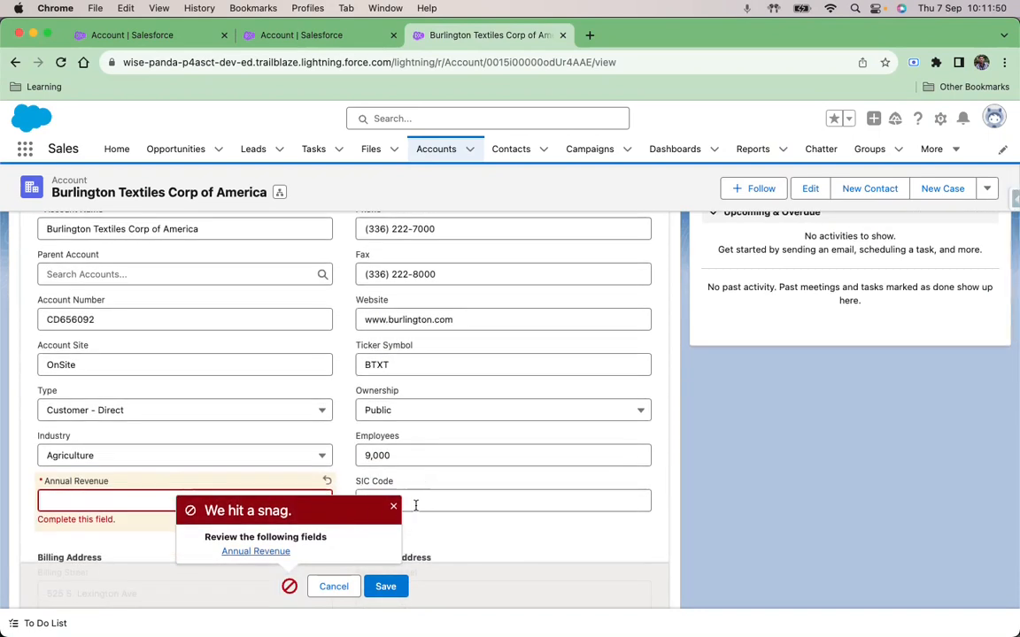
Step: Dismiss the error notice, set the account's Annual Revenue to 4534, and save the record
click(393, 511)
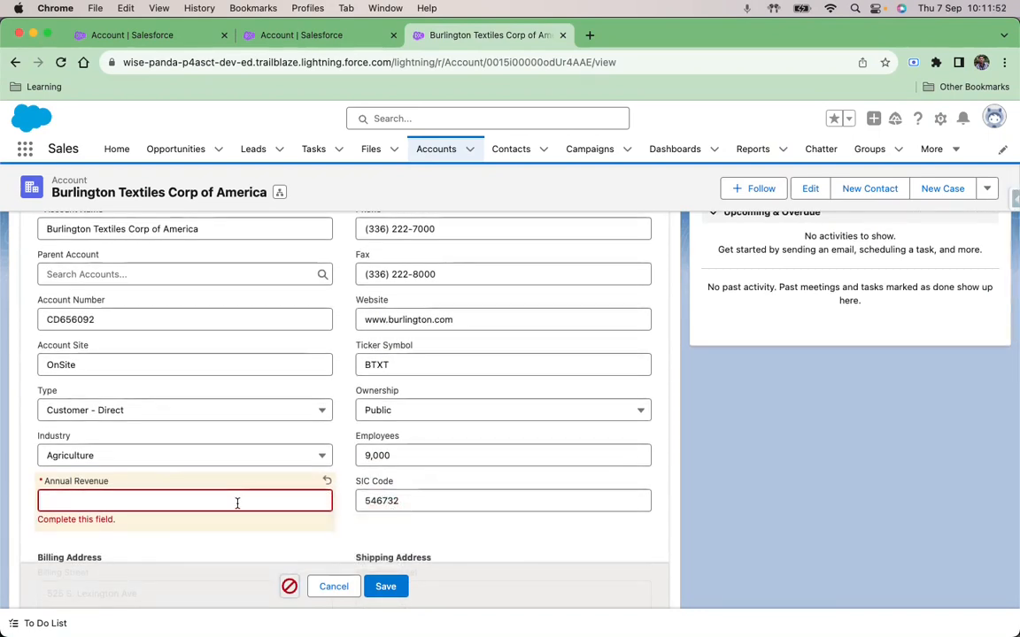
click(237, 504)
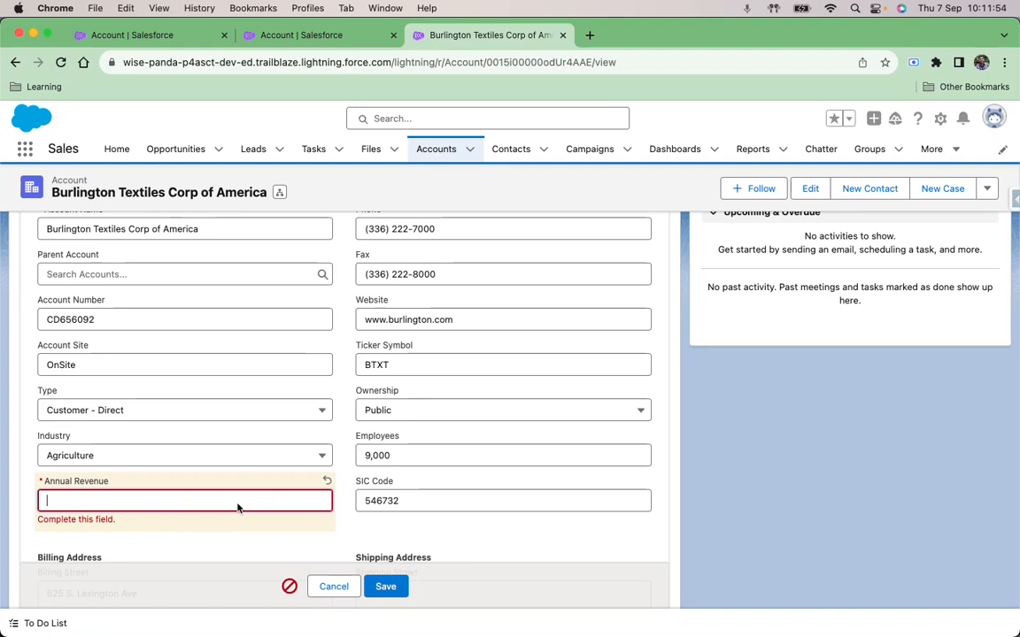
click(386, 586)
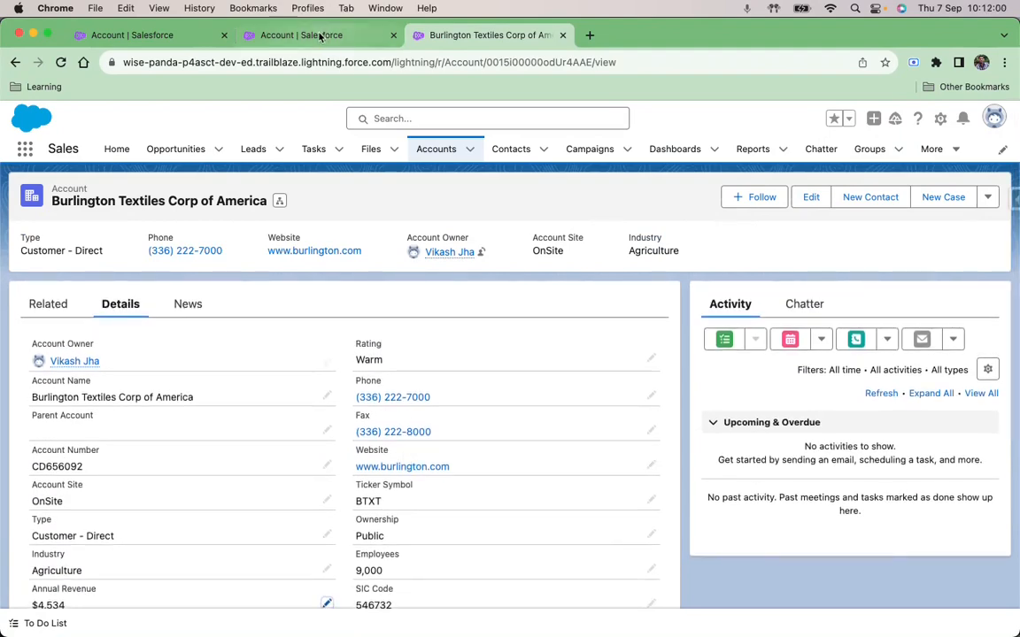
Step: Change the Annual Revenue field from required to read-only on the Demo Account layout and save the layout
click(292, 35)
scroll(384, 543, down, 1)
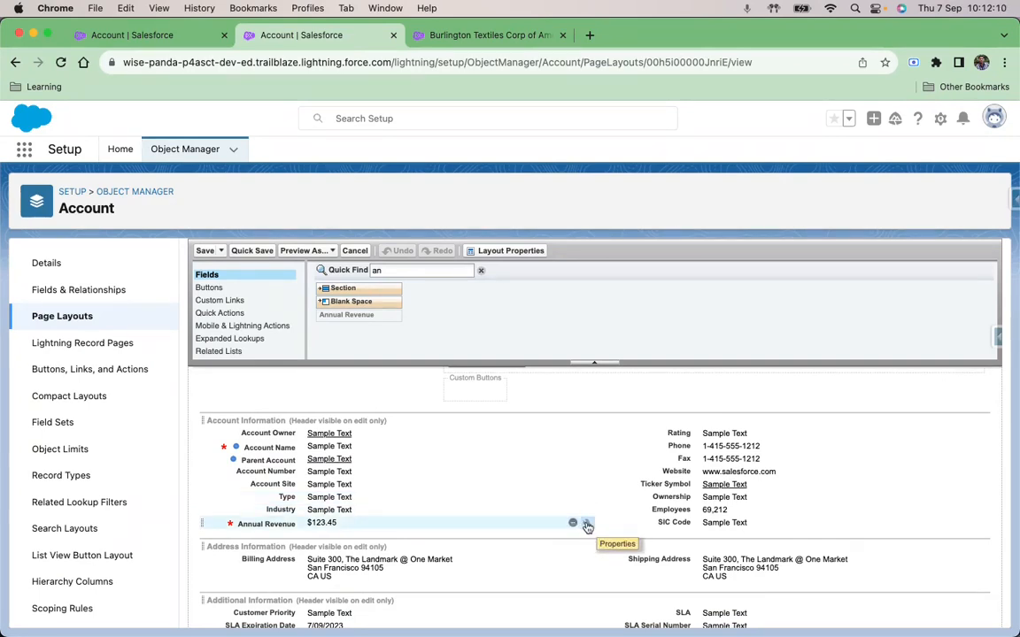
click(587, 526)
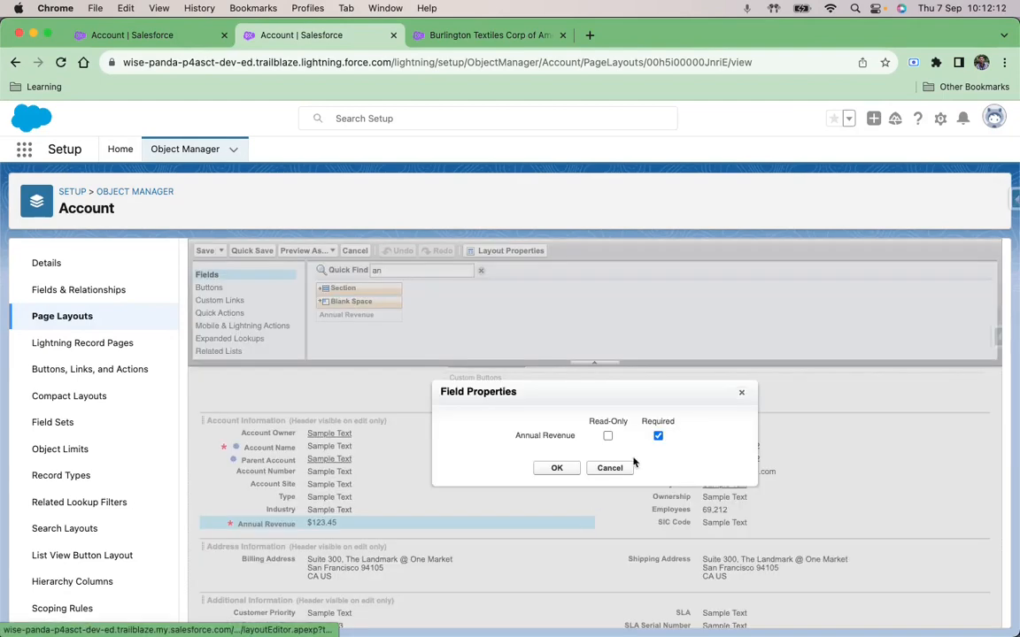
click(607, 437)
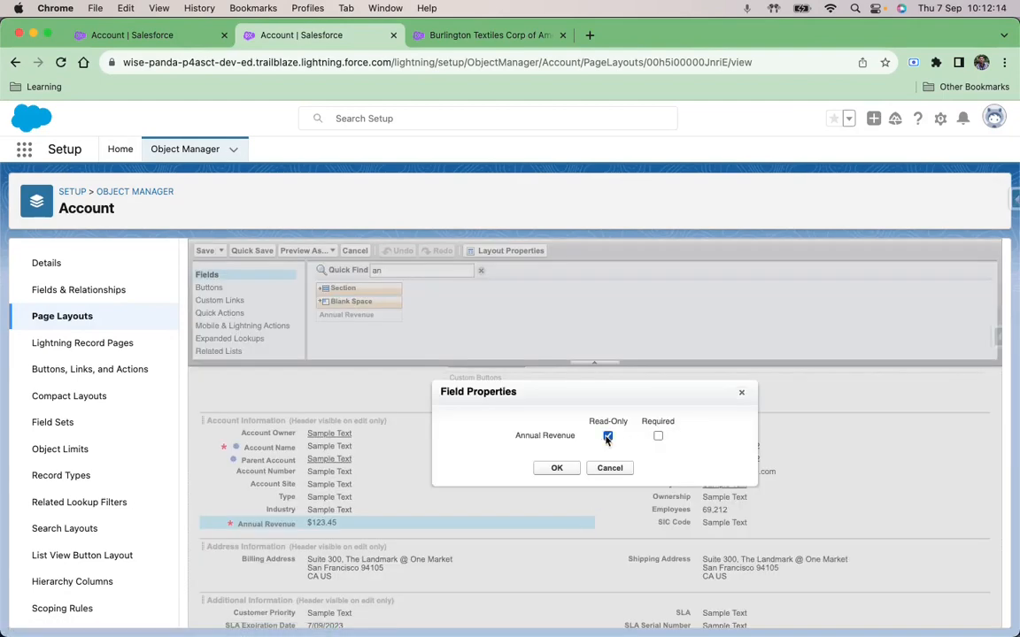
click(557, 469)
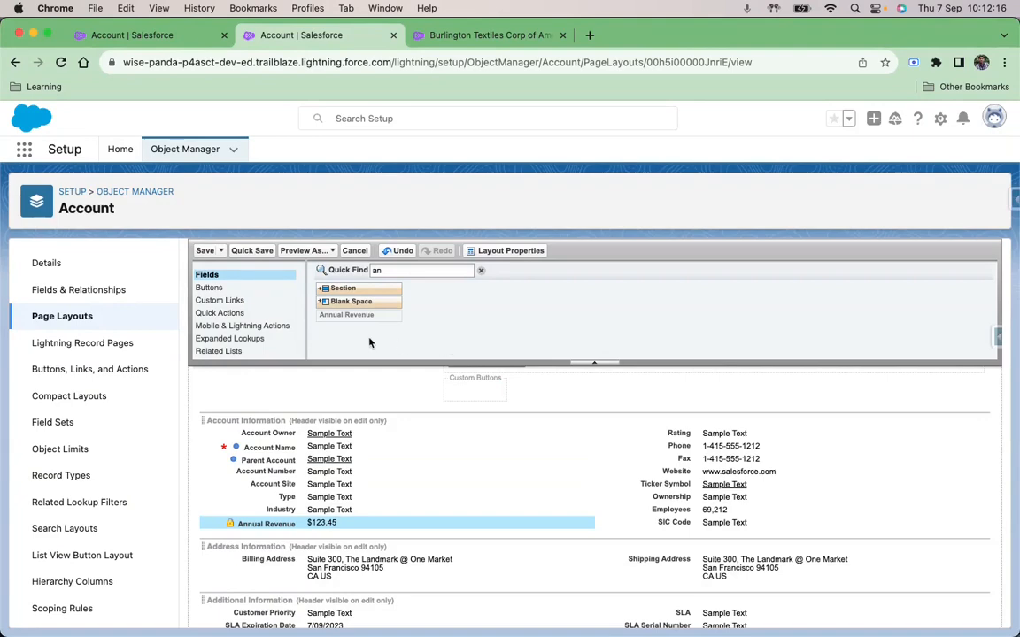
click(254, 252)
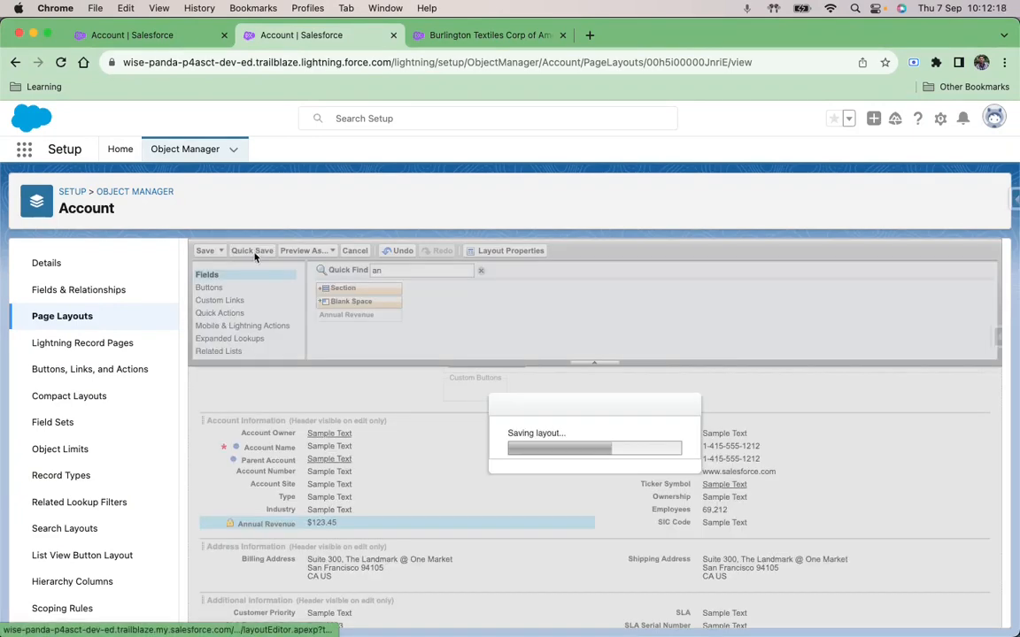
Step: Reload the Burlington Textiles Corp of America record, check whether Annual Revenue can be edited, and cancel the editing
click(459, 36)
click(447, 62)
key(Return)
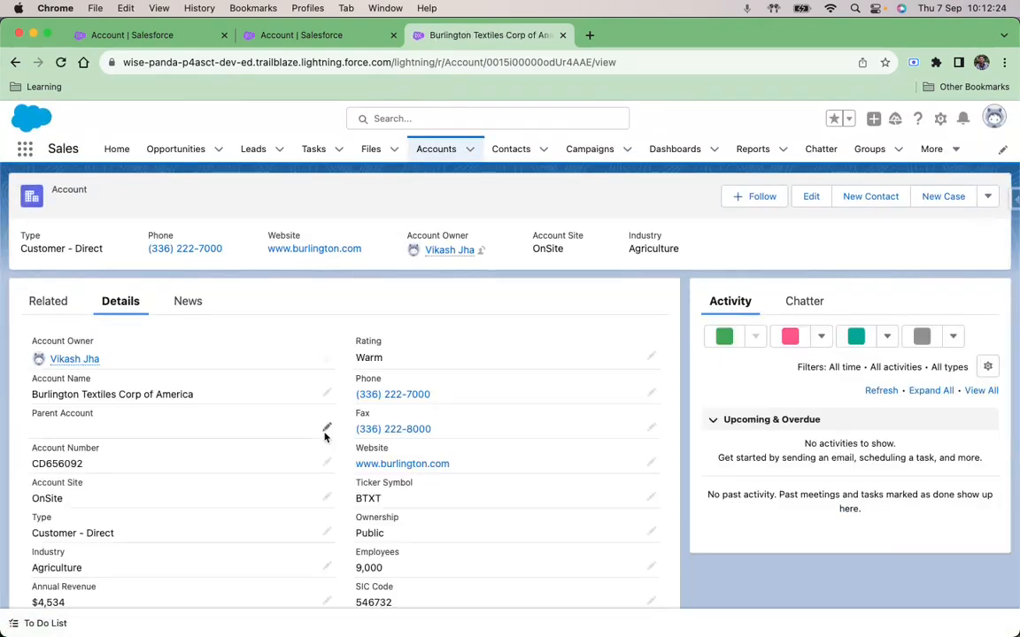
scroll(320, 425, down, 3)
scroll(320, 416, up, 1)
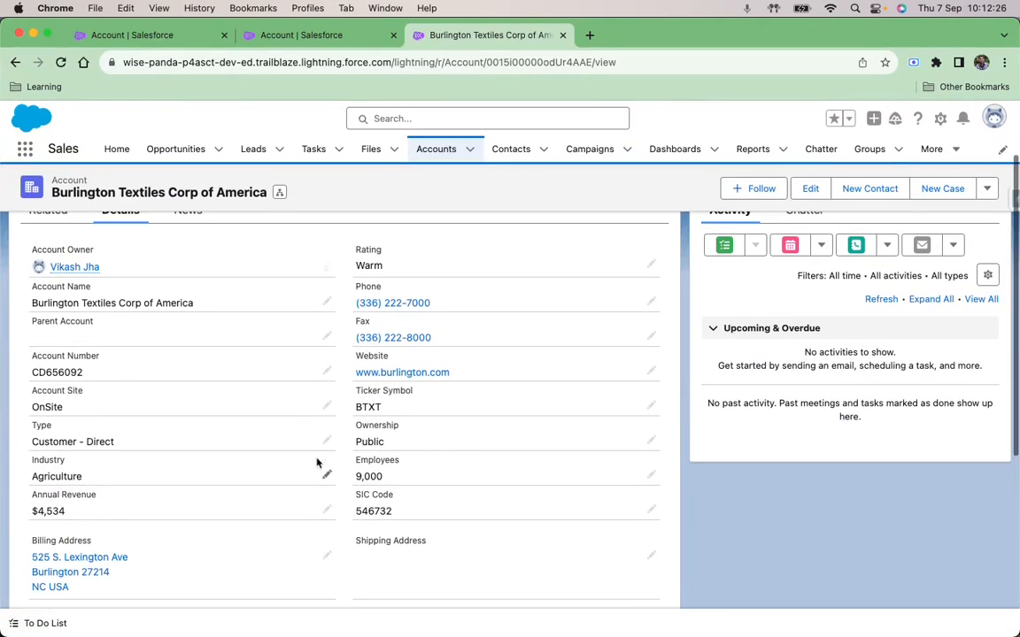
click(327, 511)
click(322, 588)
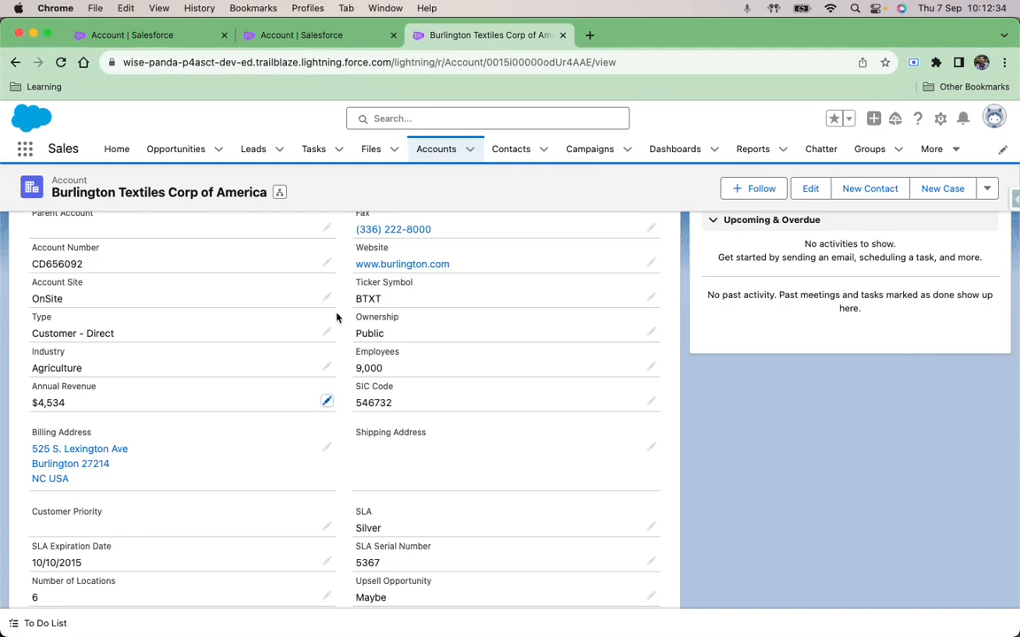
Step: Examine the Related Lists section of the Demo Account layout, including Contacts, Opportunities and Cases
click(316, 39)
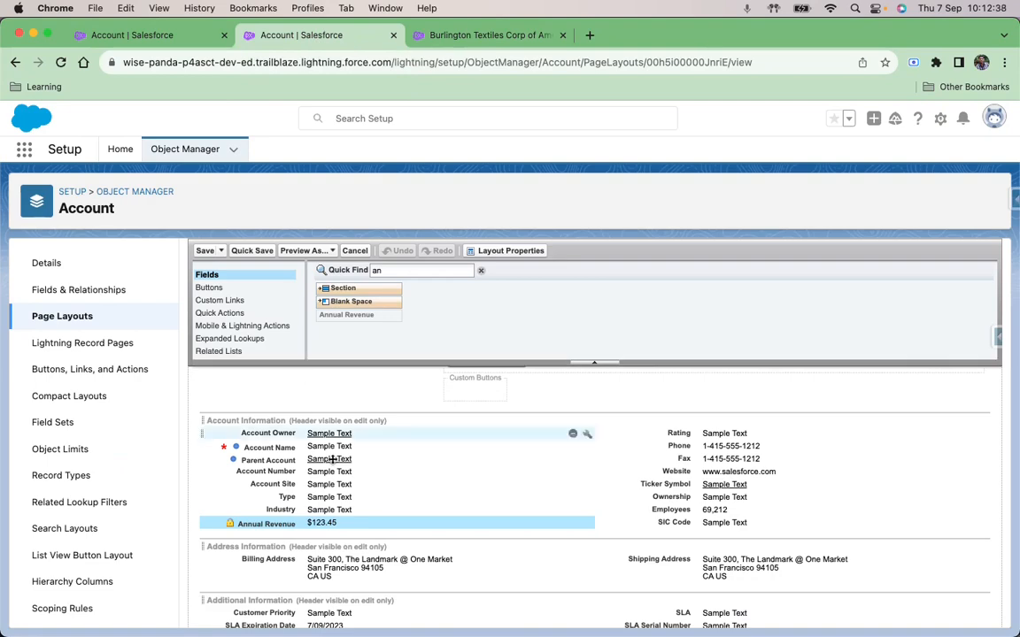
scroll(393, 492, down, 1)
scroll(452, 528, down, 10)
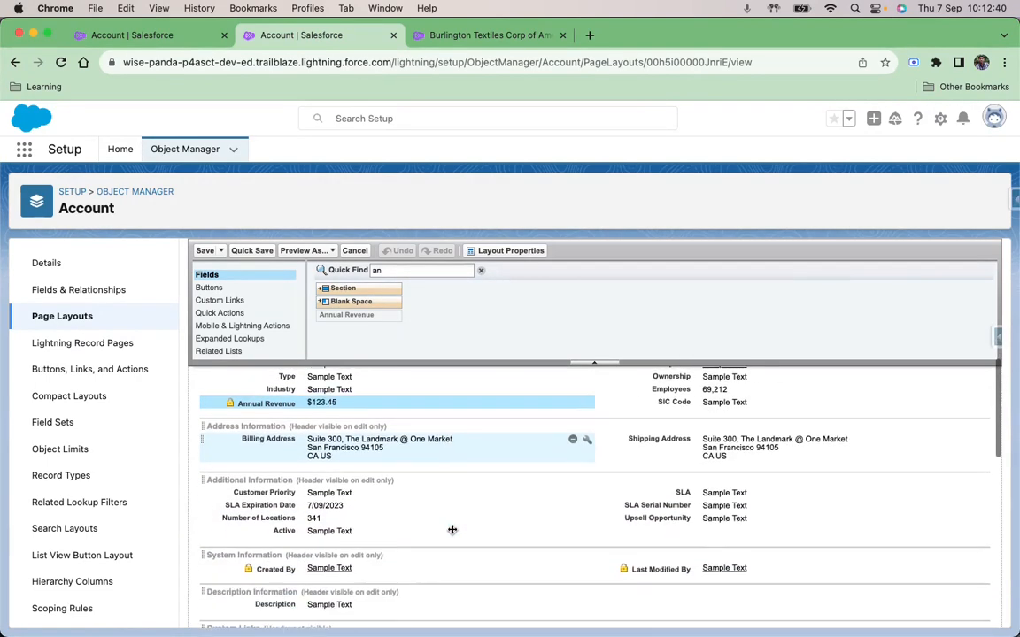
scroll(451, 529, up, 1)
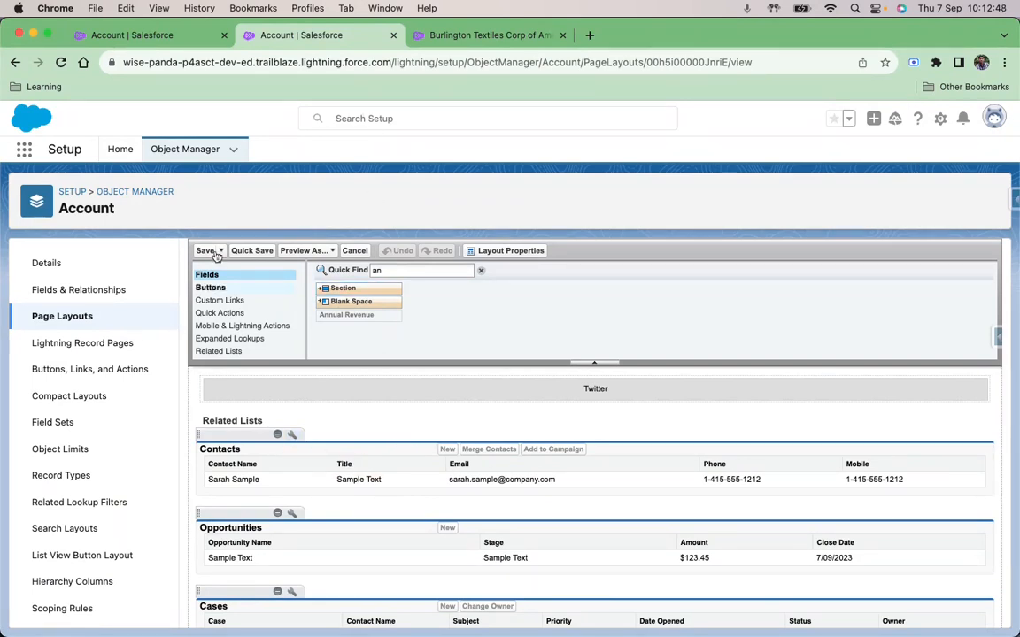
Step: Show the related records of Burlington Textiles Corp of America and open its full Contacts list to examine the columns
click(478, 41)
scroll(266, 283, up, 5)
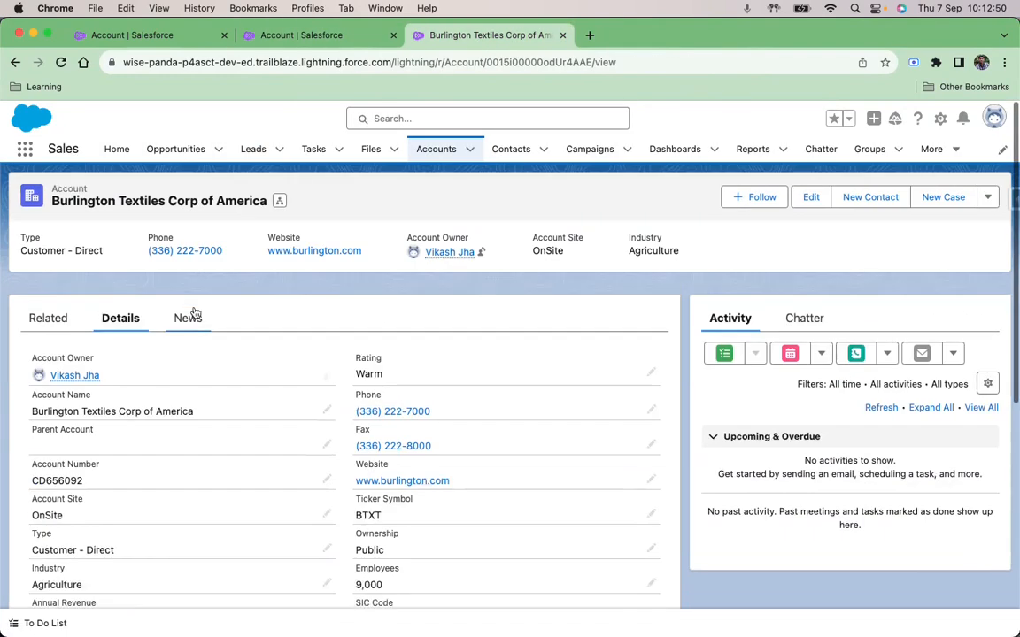
click(46, 302)
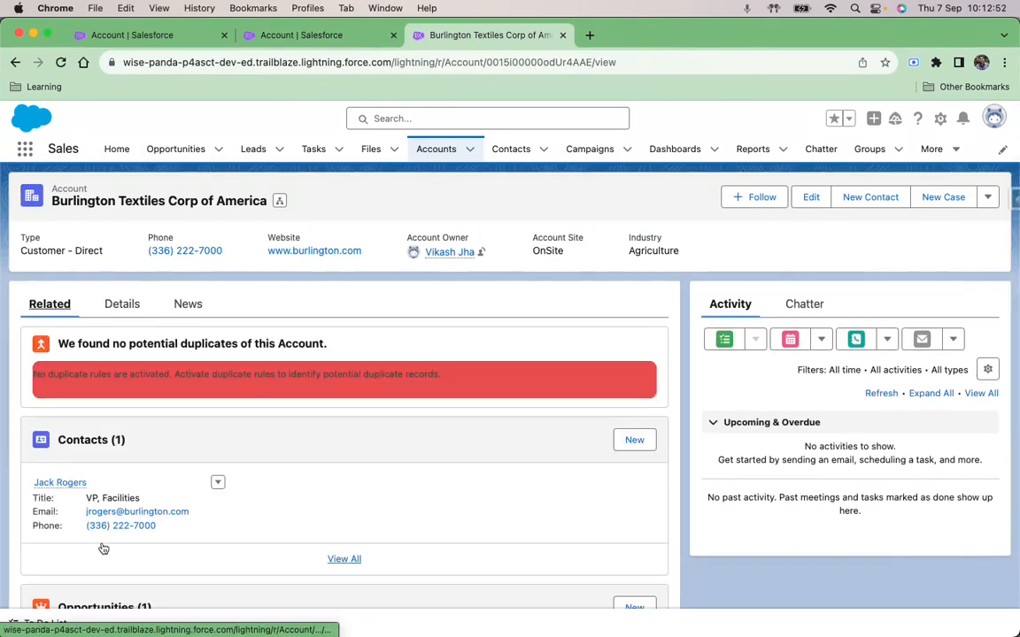
mouse_move(85, 483)
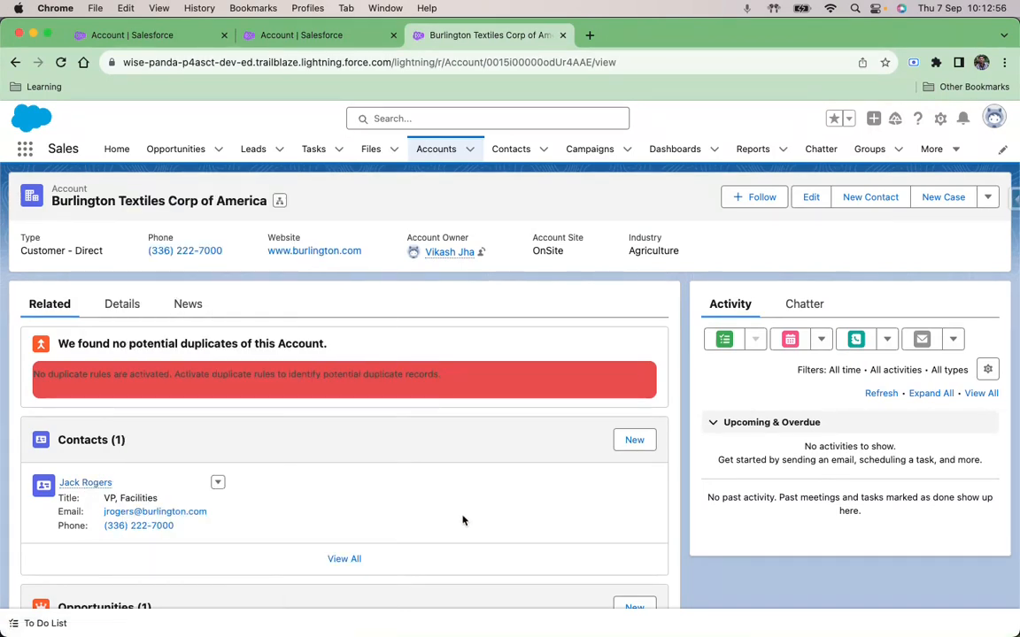
click(344, 558)
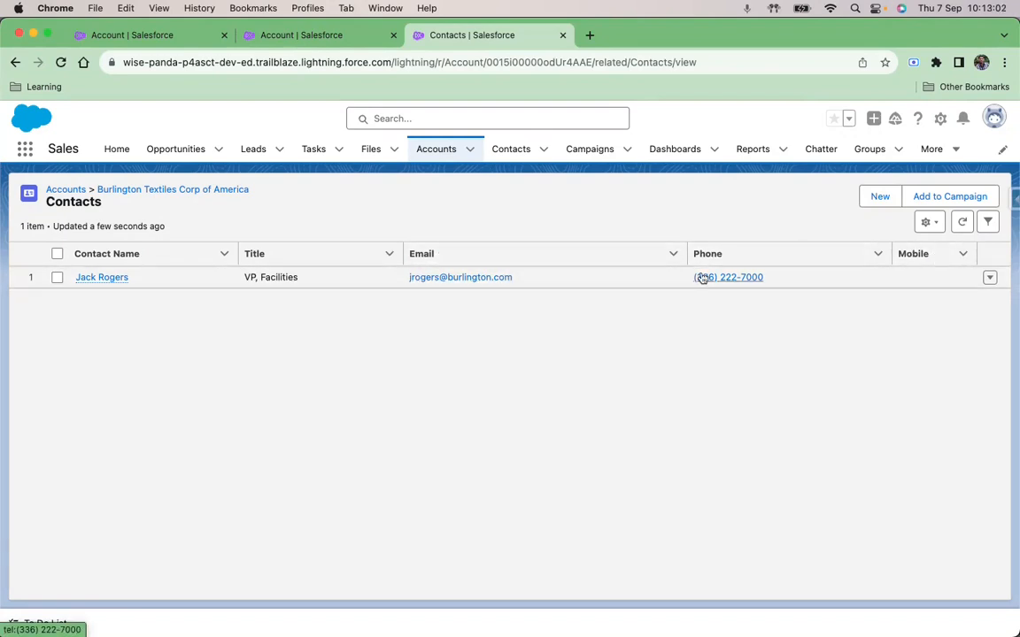
Step: Remove the Mobile column from the Contacts related list on the Demo Account layout and save the layout
click(312, 37)
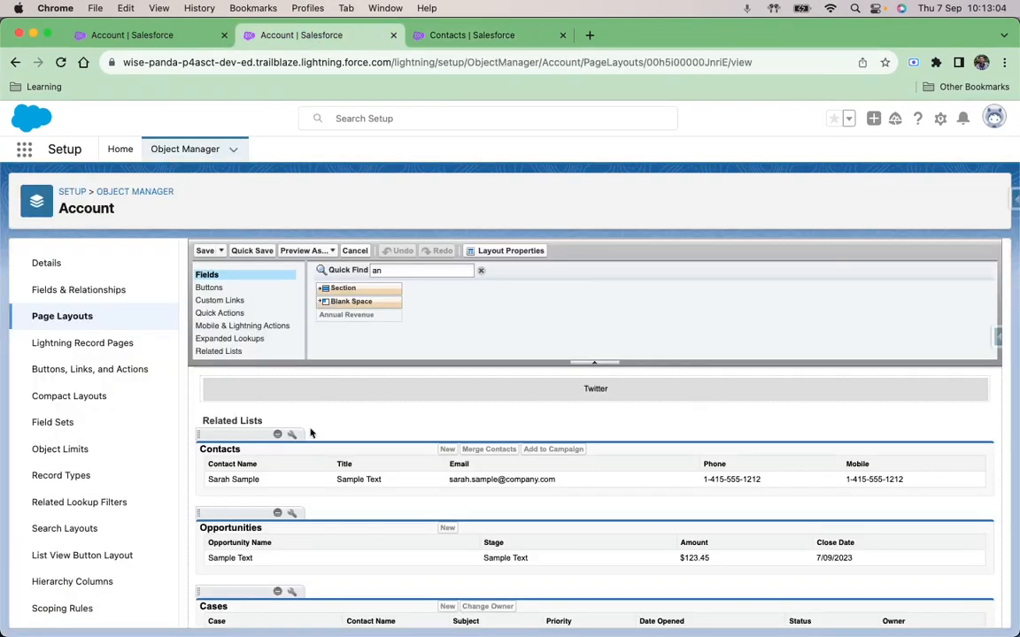
click(292, 434)
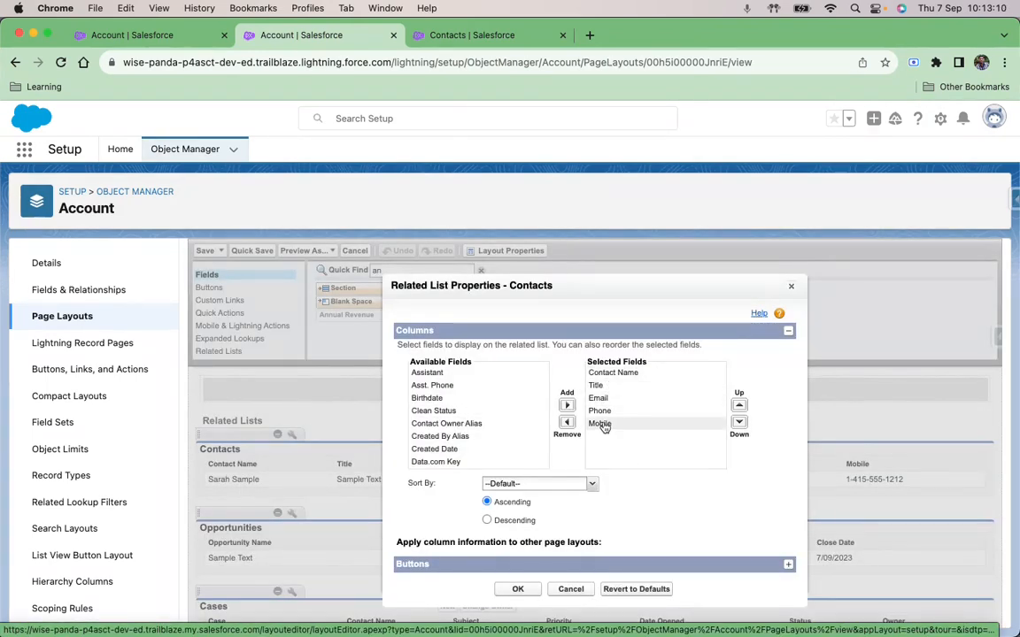
click(601, 424)
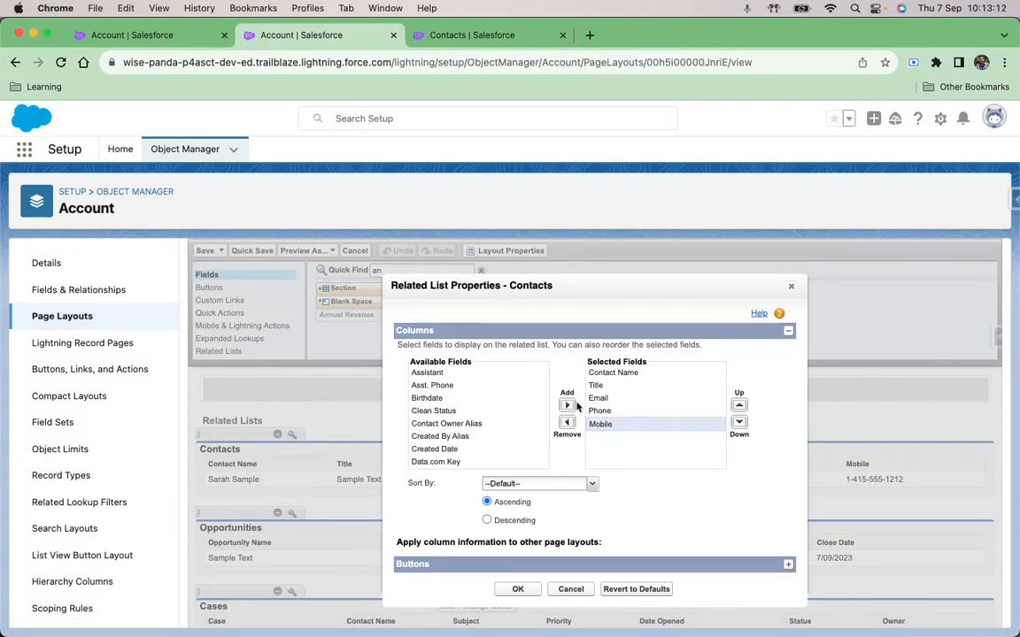
click(567, 424)
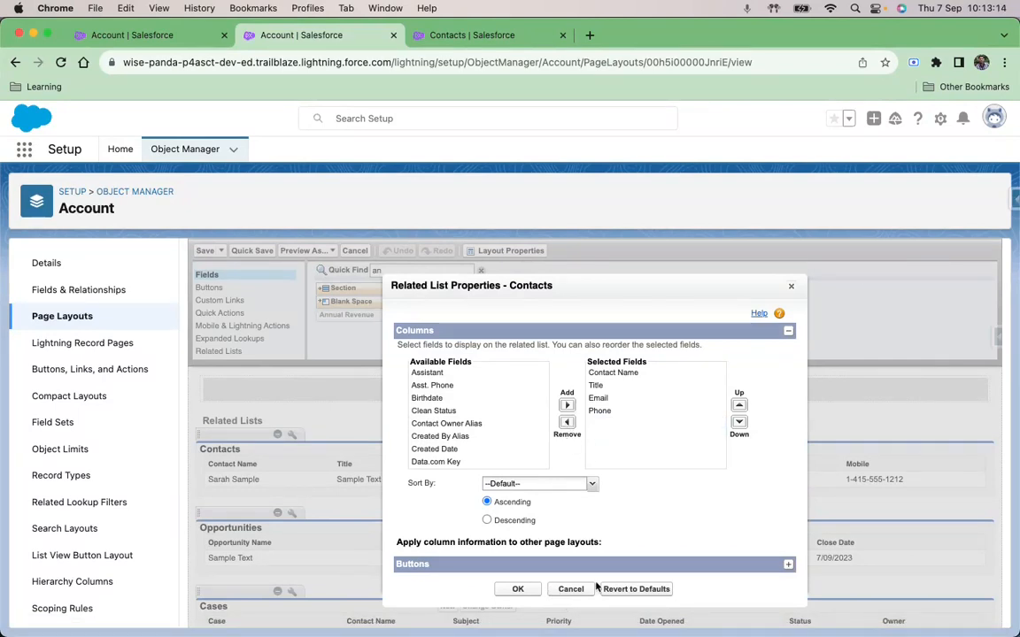
scroll(622, 502, down, 3)
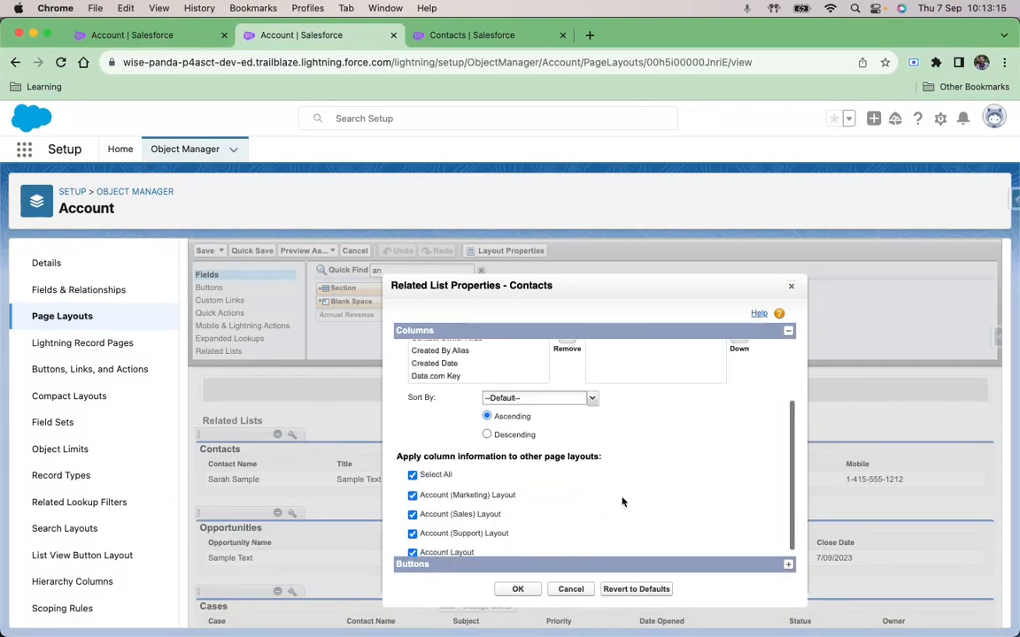
click(518, 591)
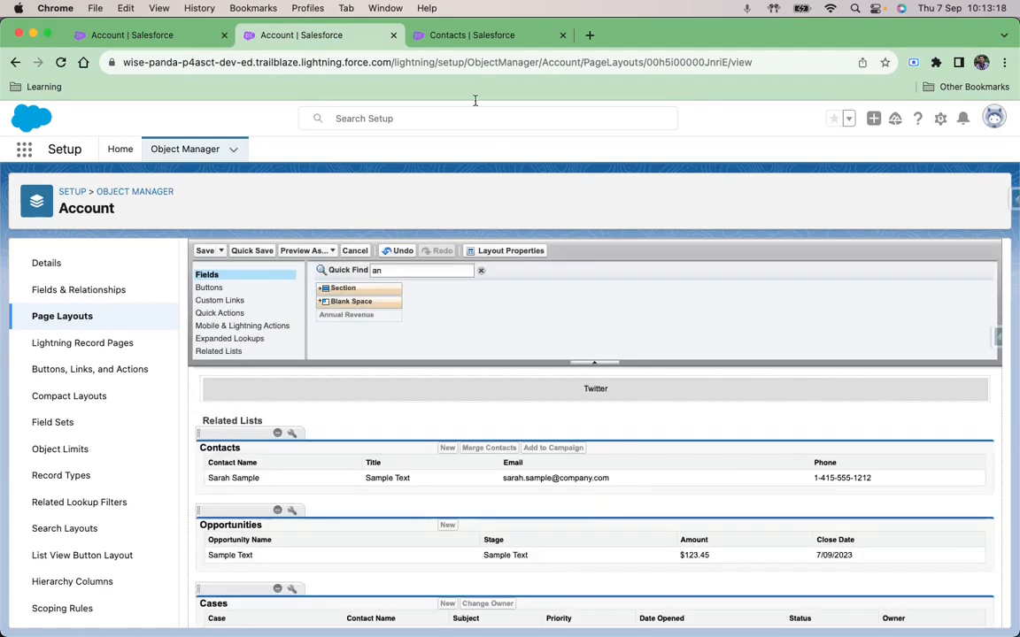
scroll(354, 372, up, 10)
click(253, 270)
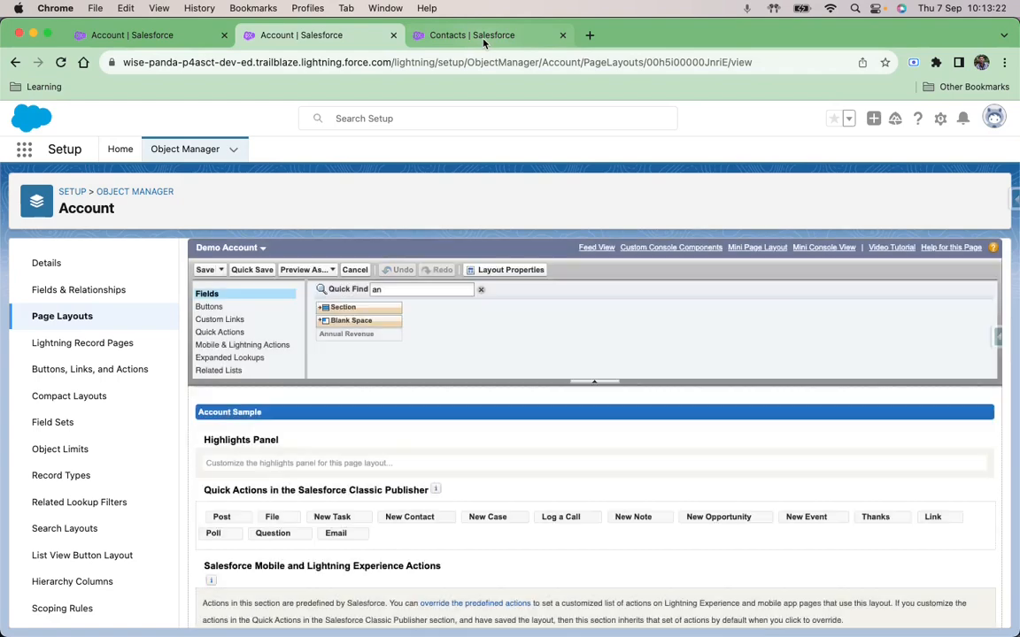
Step: Reload the full Contacts list of Burlington Textiles Corp of America to check its columns, and reopen the account record from the Accounts list
click(483, 37)
click(420, 62)
key(Return)
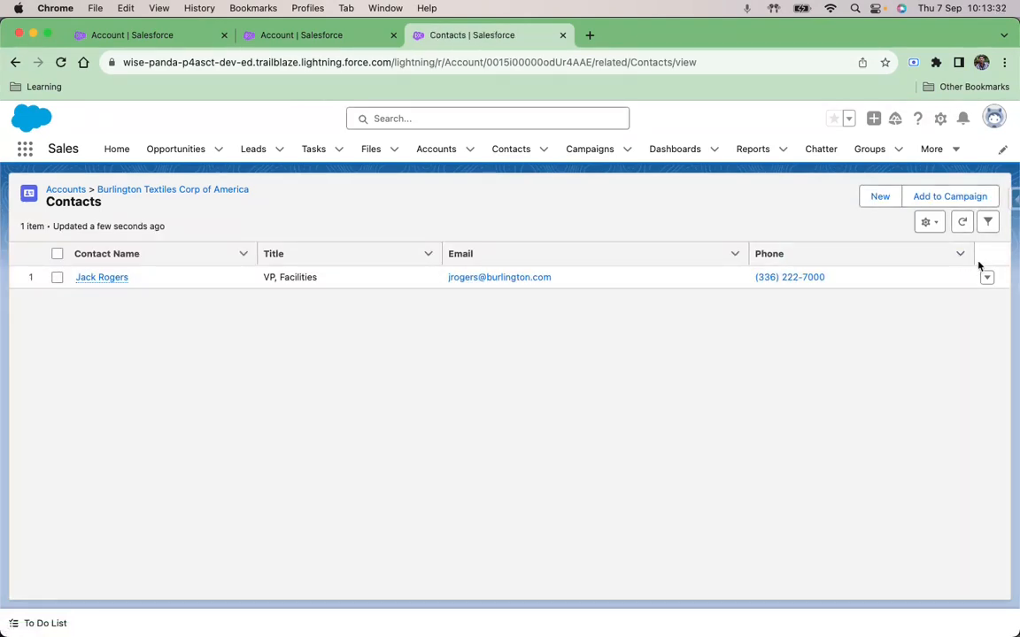
click(67, 190)
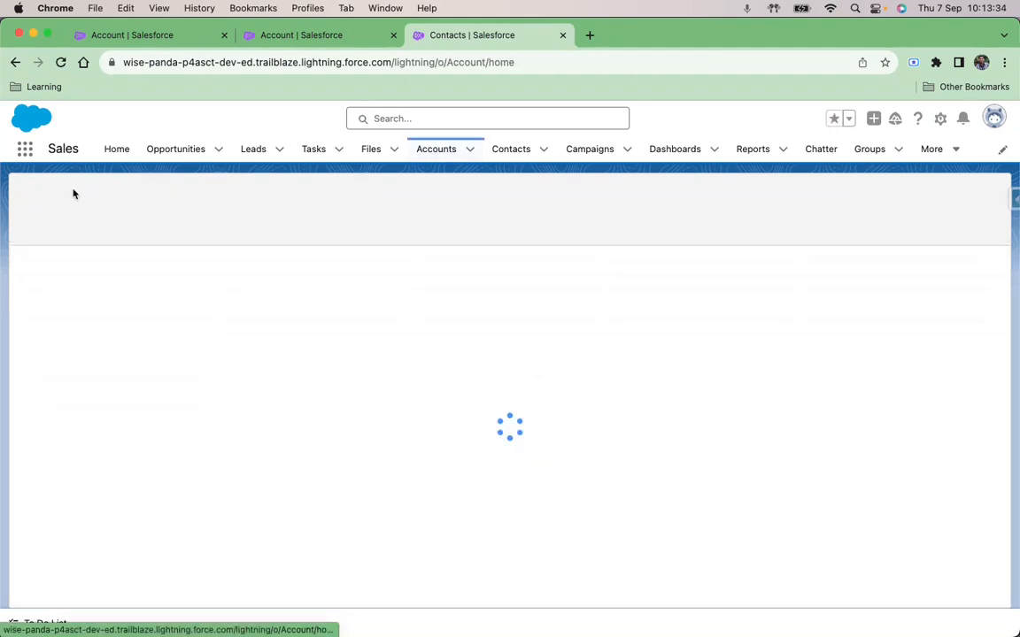
click(157, 281)
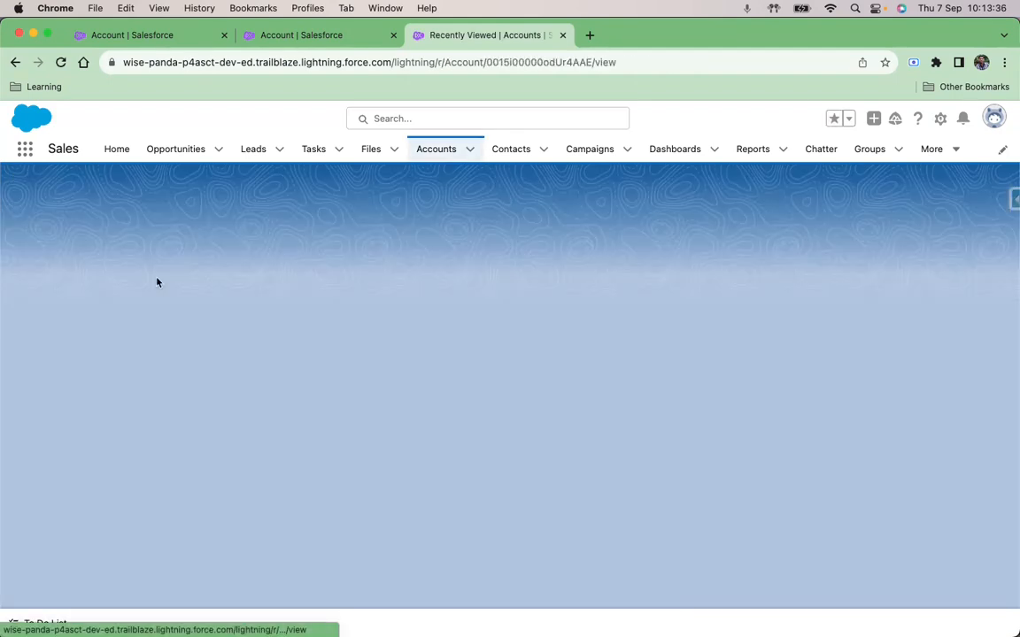